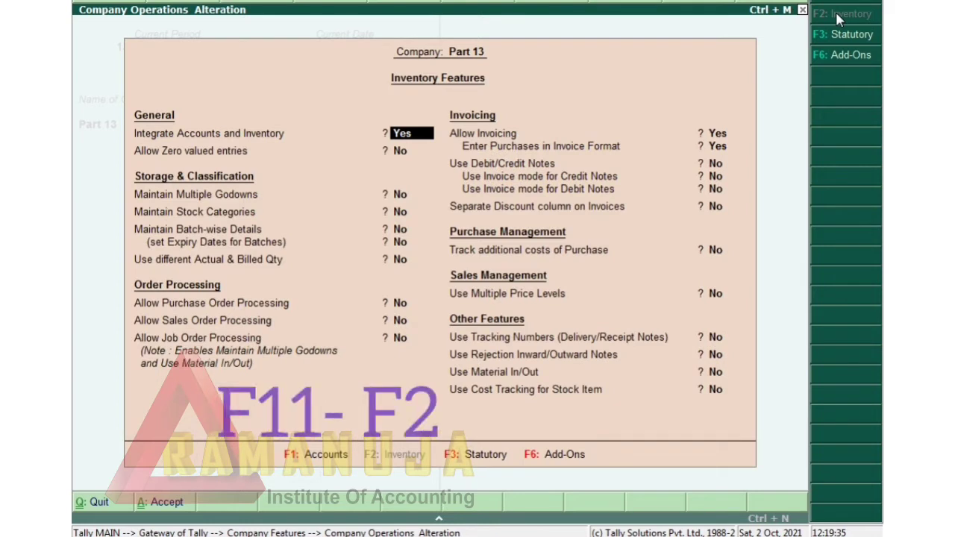
Step: Enable Allow Purchase Order Processing in the company's inventory features, leaving the general and storage options unchanged
{"action": "key", "text": "Return"}
{"action": "key", "text": "Return"}
{"action": "key", "text": "Return"}
{"action": "key", "text": "Return"}
{"action": "key", "text": "Return"}
{"action": "key", "text": "Return"}
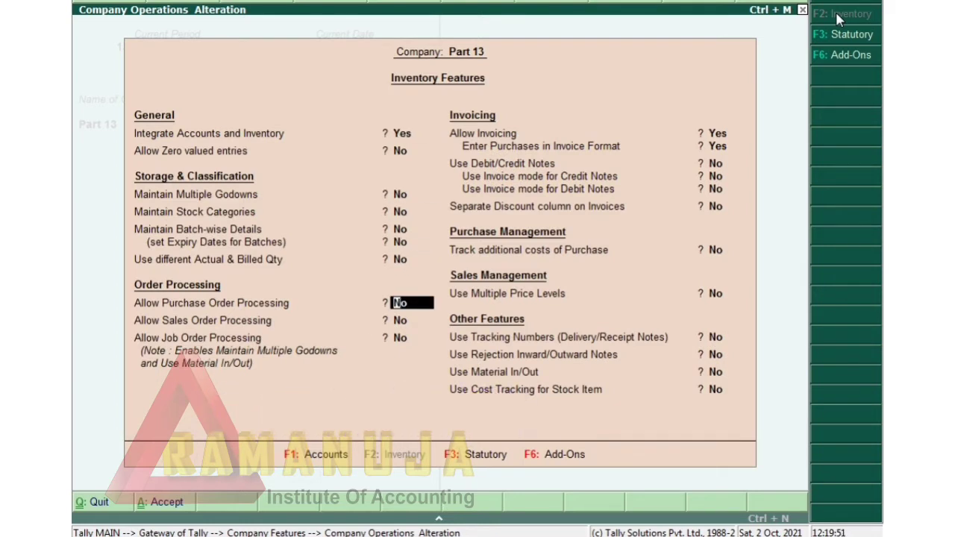
{"action": "type", "text": "y"}
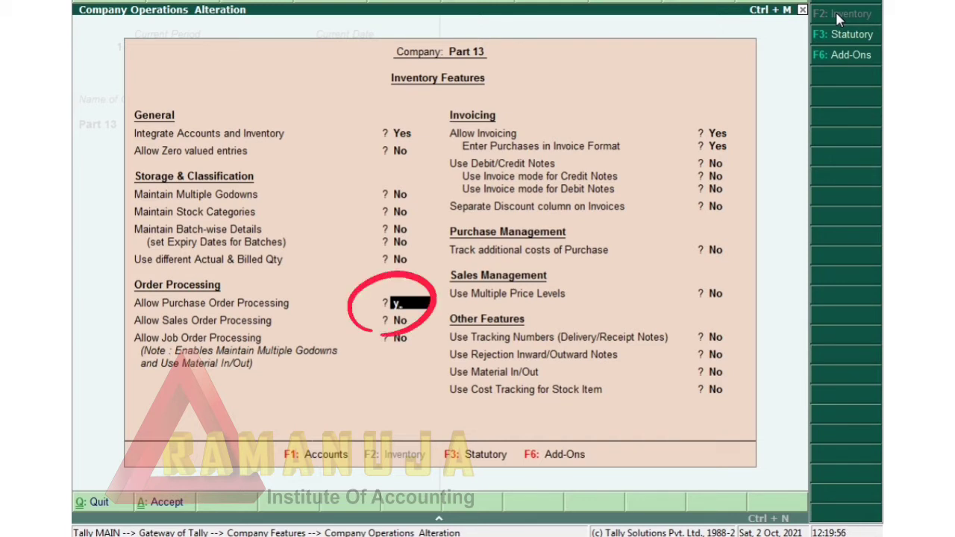
{"action": "key", "text": "Return"}
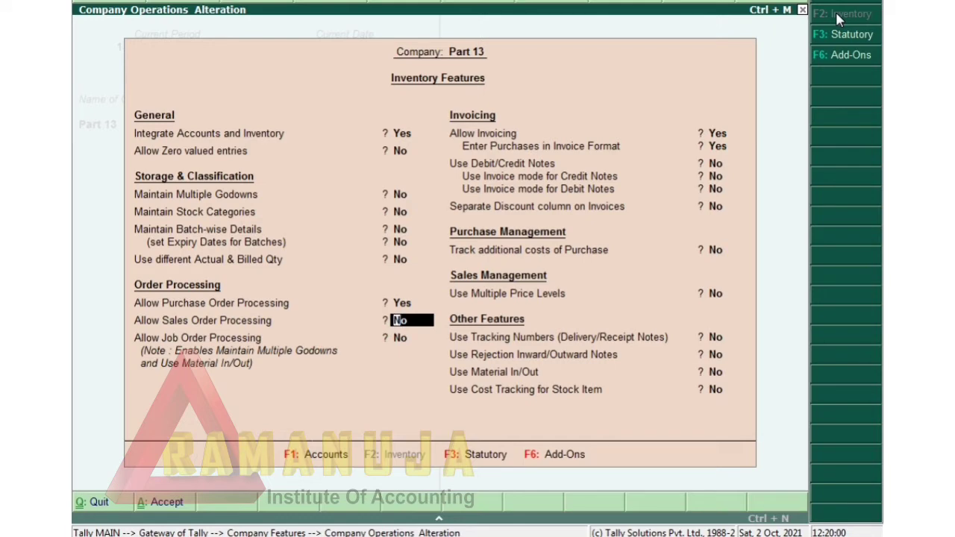
Step: Enable Allow Sales Order Processing and save the inventory features
{"action": "type", "text": "y"}
{"action": "key", "text": "Return"}
{"action": "key", "text": "Return"}
{"action": "key", "text": "Return"}
{"action": "key", "text": "Return"}
{"action": "key", "text": "Return"}
{"action": "key", "text": "Return"}
{"action": "key", "text": "Return"}
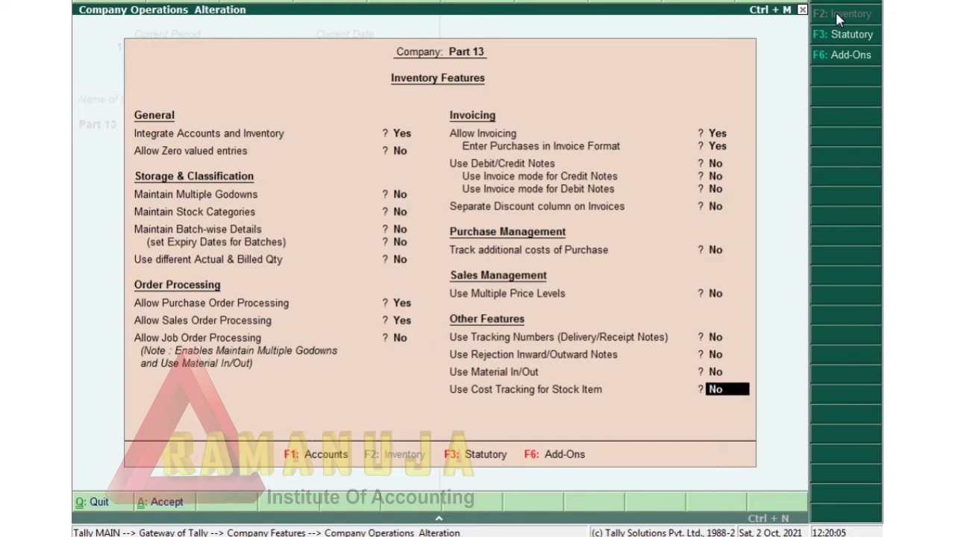
{"action": "key", "text": "ctrl+a"}
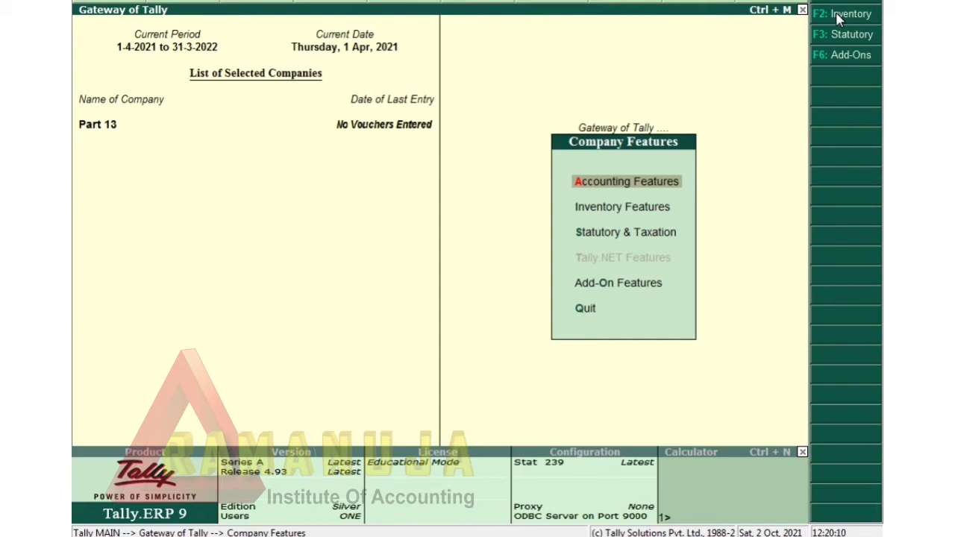
Step: Reopen the inventory features and set both Maintain Batch-wise Details and the expiry dates for batches to Yes
{"action": "left_click", "coordinate": [839, 18]}
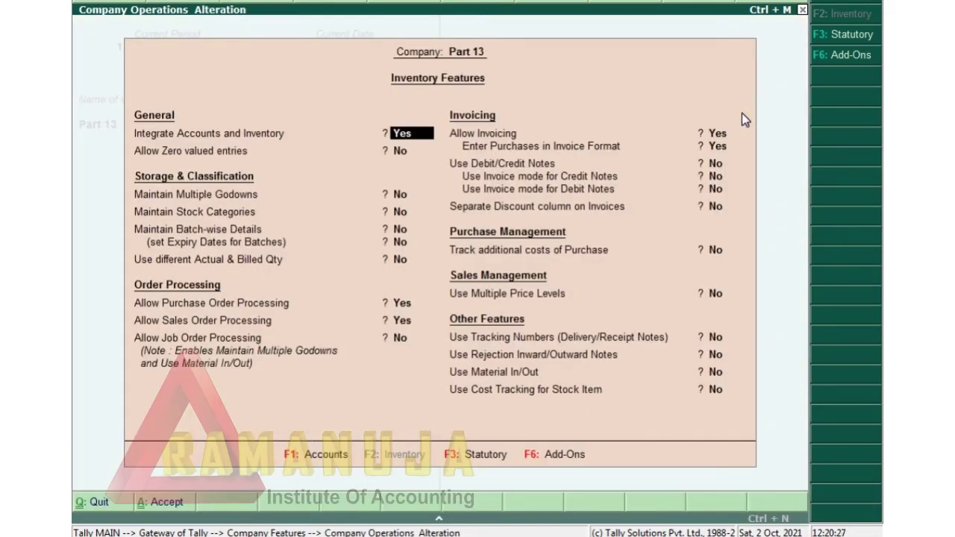
{"action": "key", "text": "Return"}
{"action": "key", "text": "Return"}
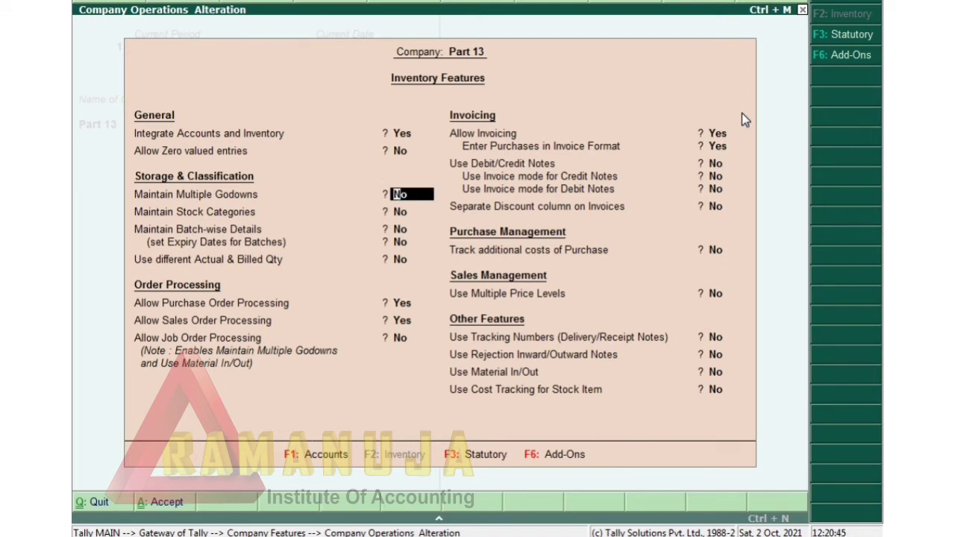
{"action": "key", "text": "Return"}
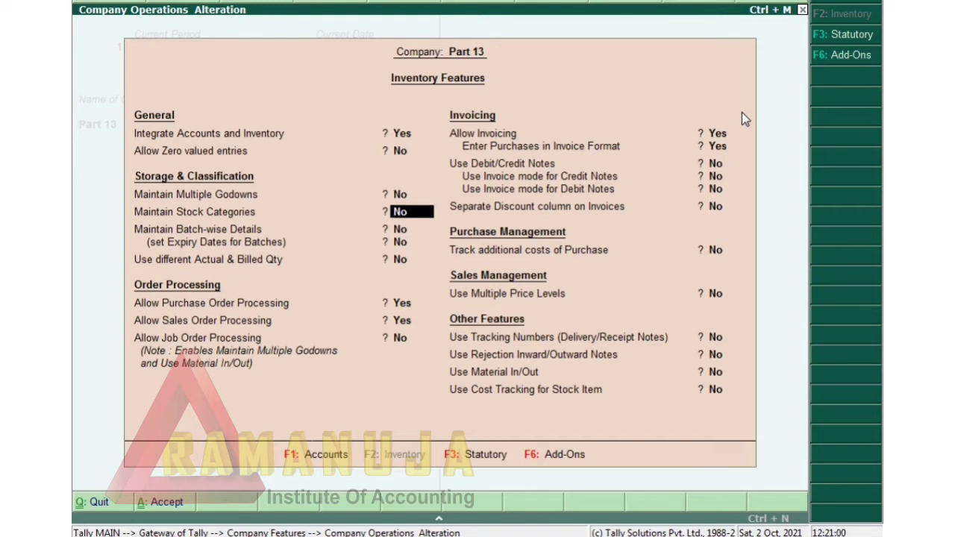
{"action": "key", "text": "Return"}
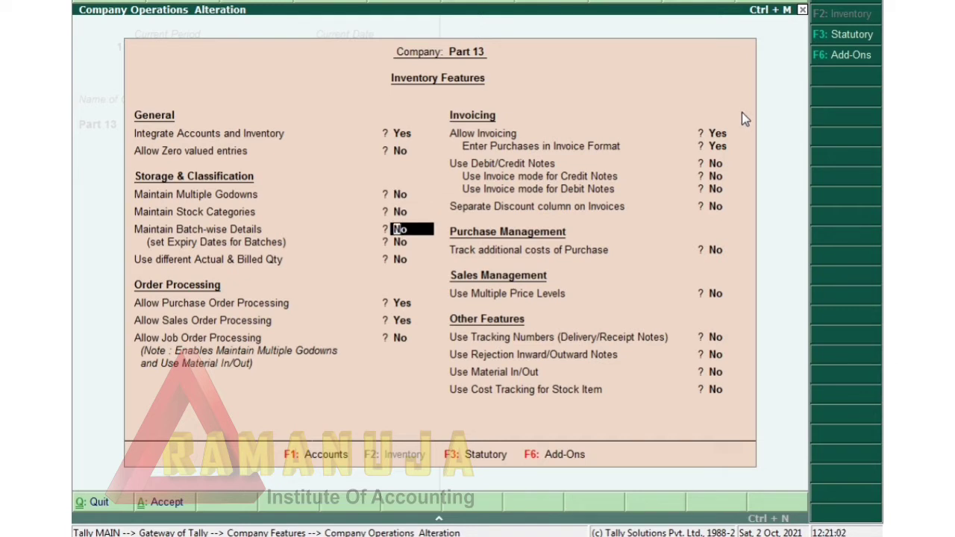
{"action": "type", "text": "y"}
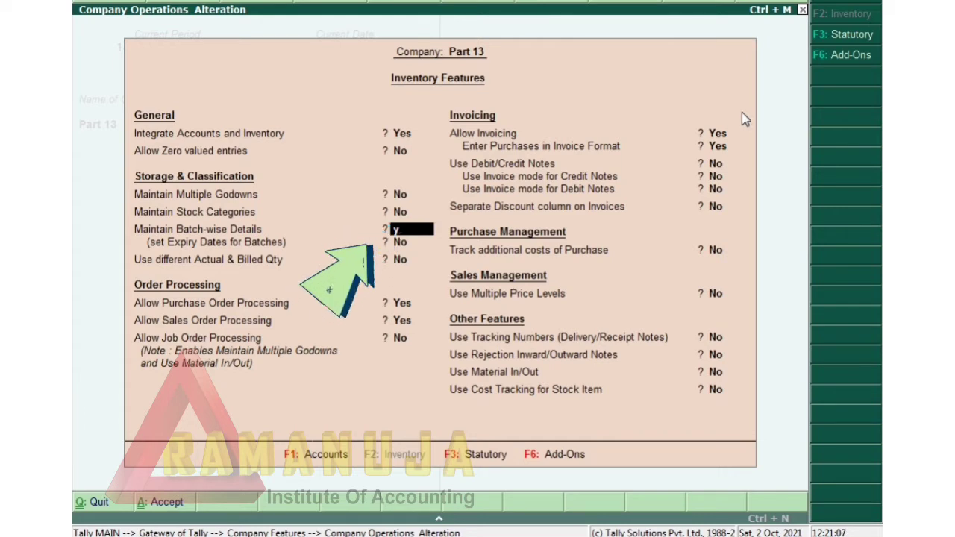
{"action": "key", "text": "Return"}
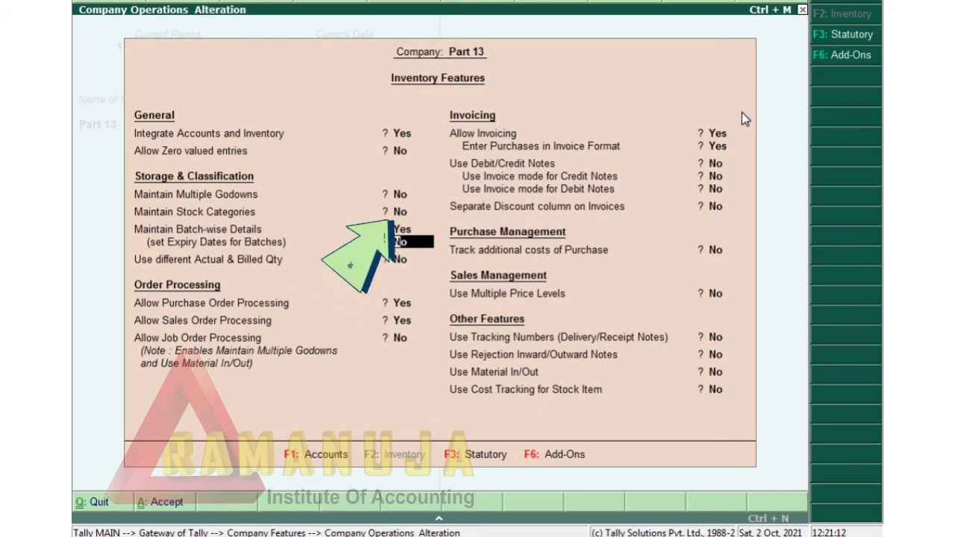
{"action": "type", "text": "y"}
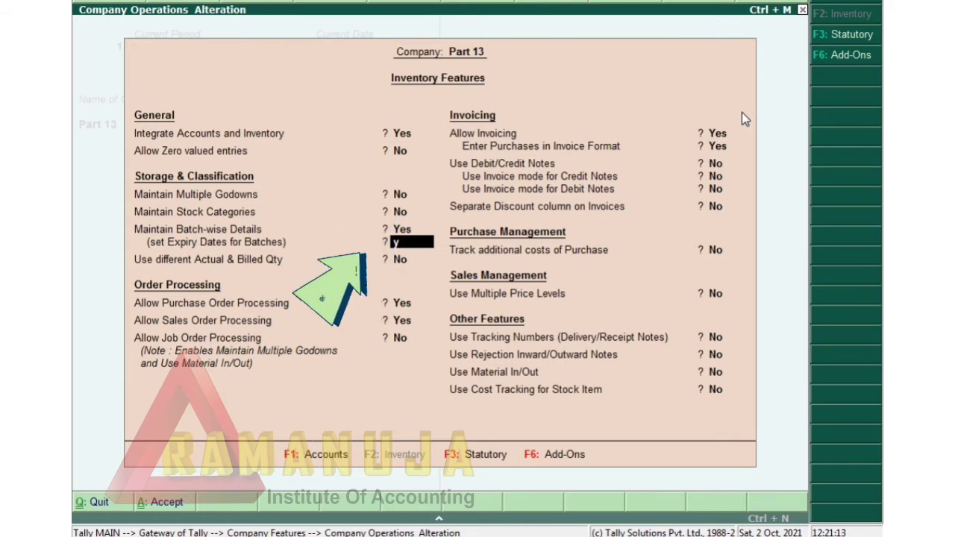
{"action": "key", "text": "Return"}
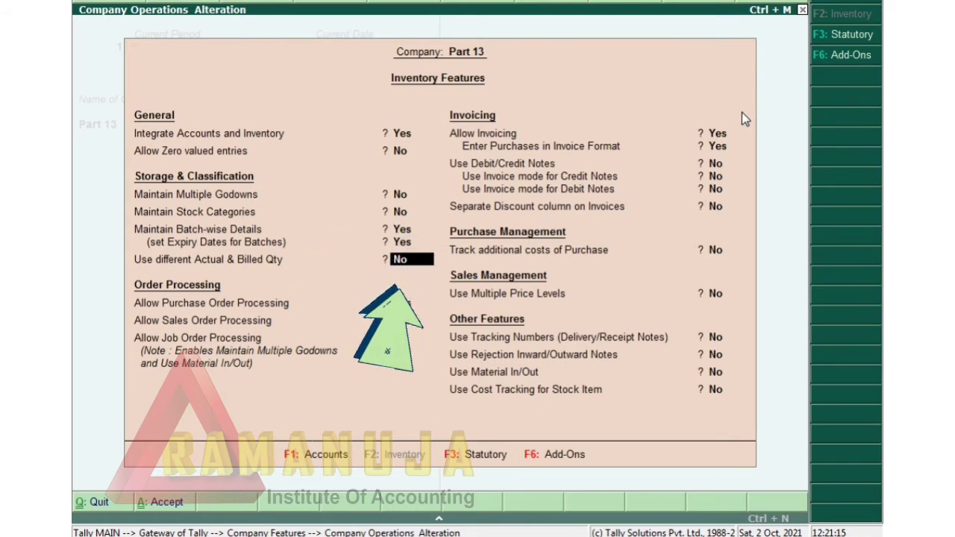
Step: Keep purchase and sales order processing at Yes, accept the inventory features and return to the Gateway of Tally
{"action": "key", "text": "Return"}
{"action": "type", "text": "y"}
{"action": "key", "text": "Return"}
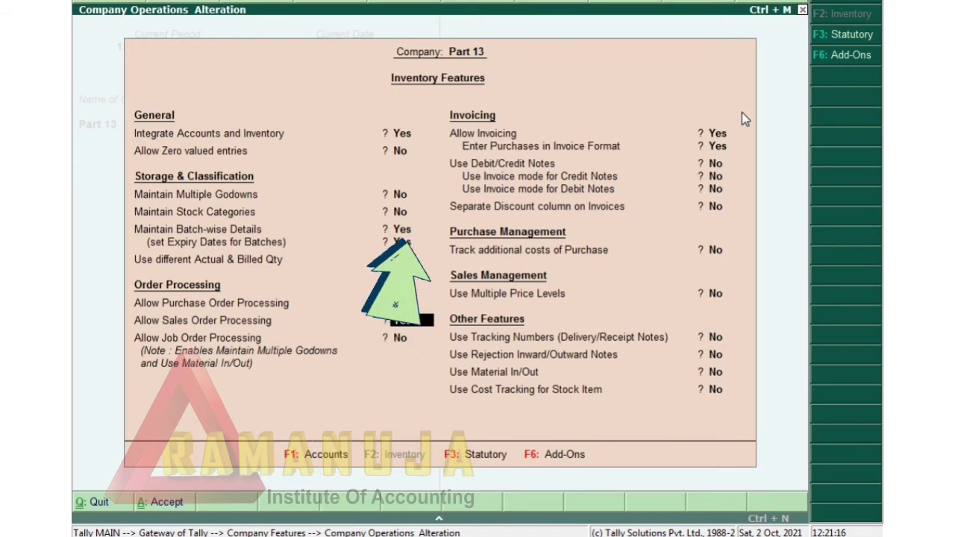
{"action": "type", "text": "y"}
{"action": "key", "text": "Return"}
{"action": "key", "text": "Return"}
{"action": "key", "text": "Return"}
{"action": "key", "text": "Return"}
{"action": "key", "text": "Return"}
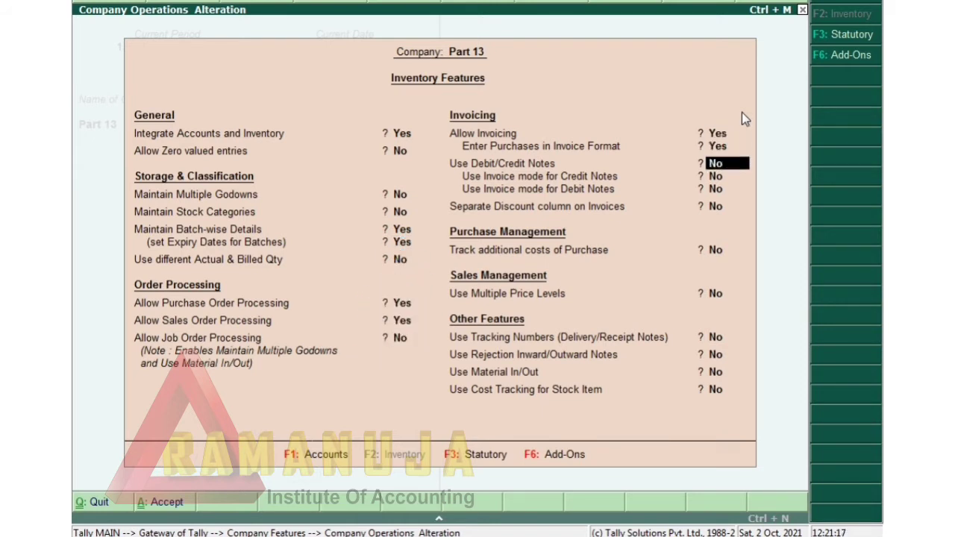
{"action": "key", "text": "Return"}
{"action": "key", "text": "Return"}
{"action": "key", "text": "Return"}
{"action": "key", "text": "Return"}
{"action": "key", "text": "Return"}
{"action": "key", "text": "Return"}
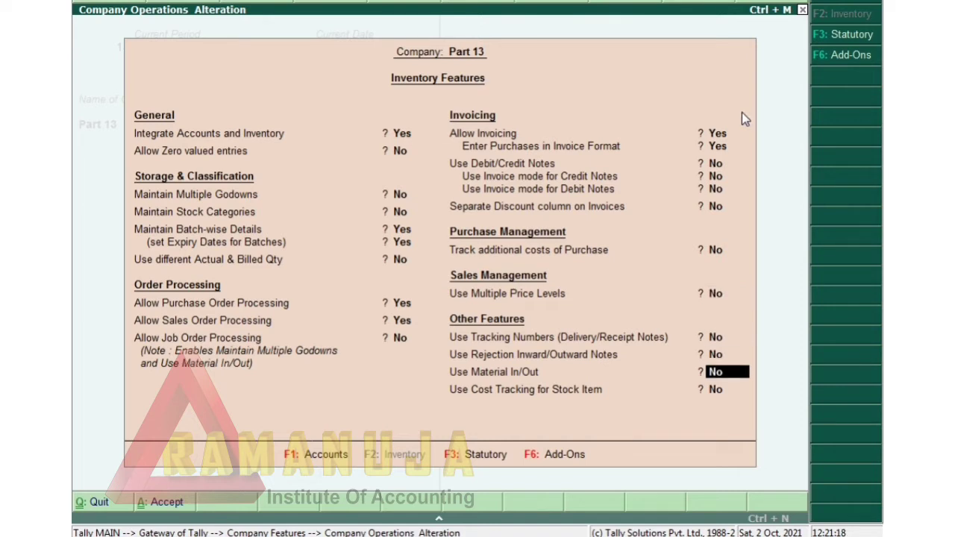
{"action": "key", "text": "Return"}
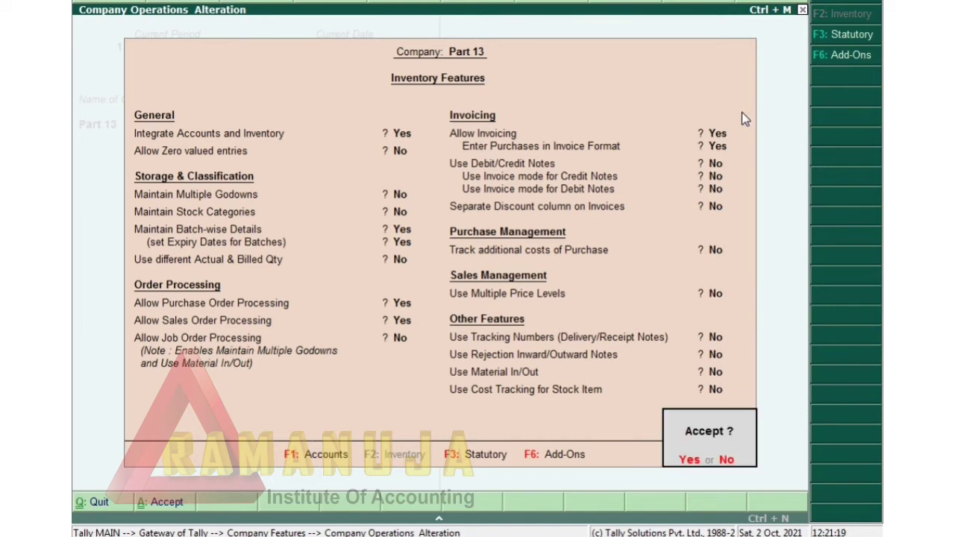
{"action": "key", "text": "Return"}
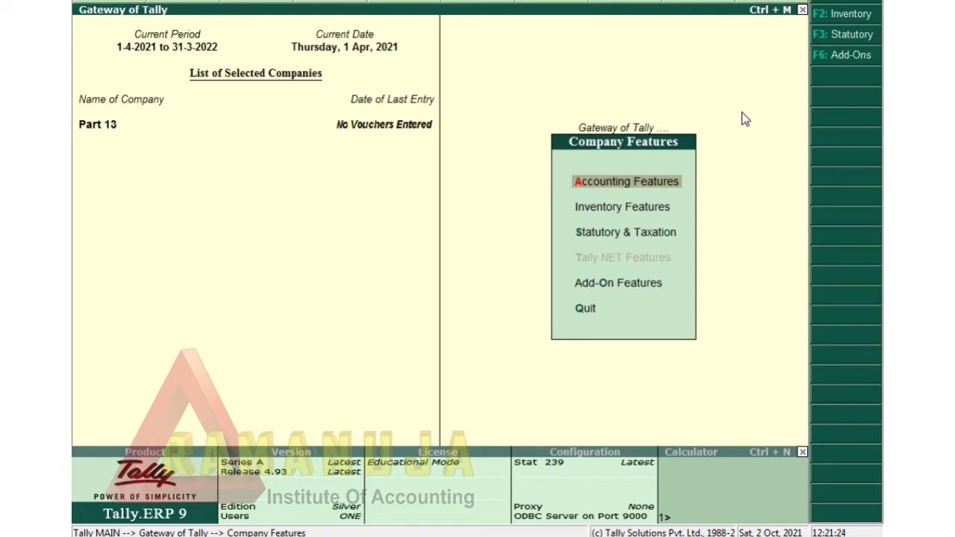
{"action": "key", "text": "Escape"}
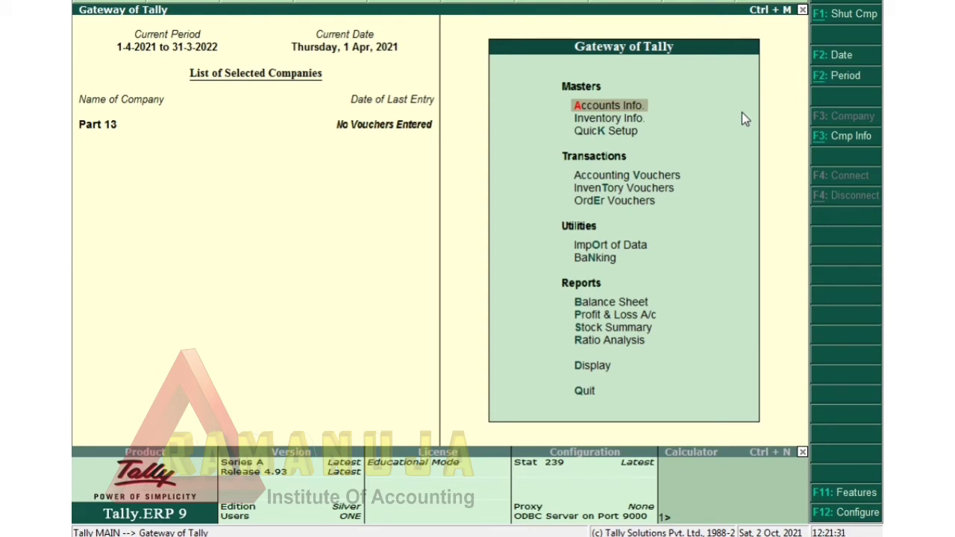
Step: Examine the voucher types under Transactions and the inventory and order voucher creation screens
{"action": "key", "text": "Down"}
{"action": "key", "text": "Down"}
{"action": "key", "text": "Down"}
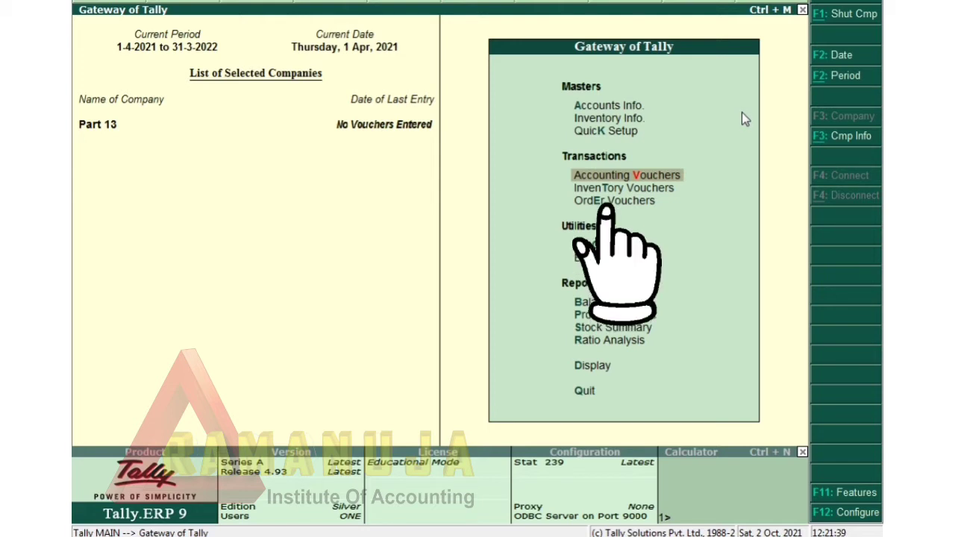
{"action": "key", "text": "Down"}
{"action": "key", "text": "Down"}
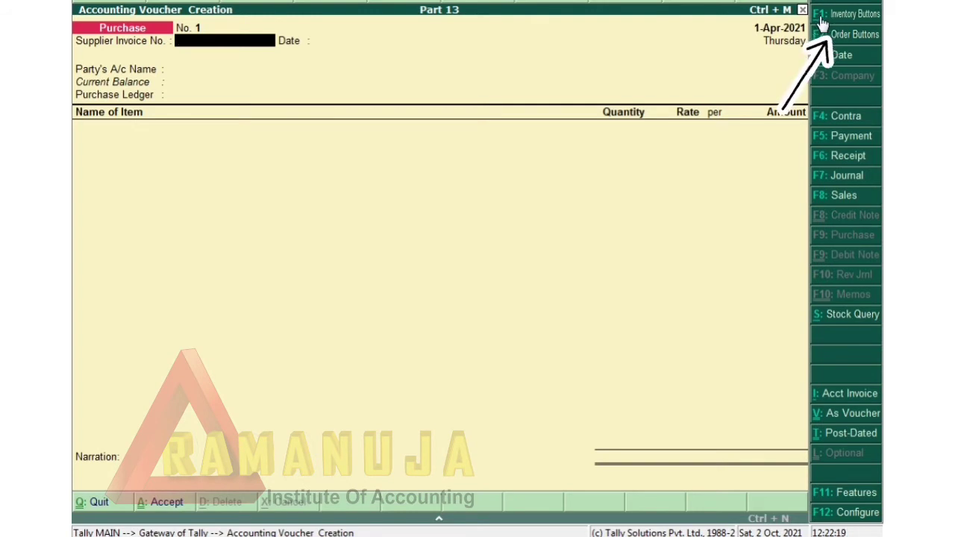
{"action": "left_click", "coordinate": [822, 23]}
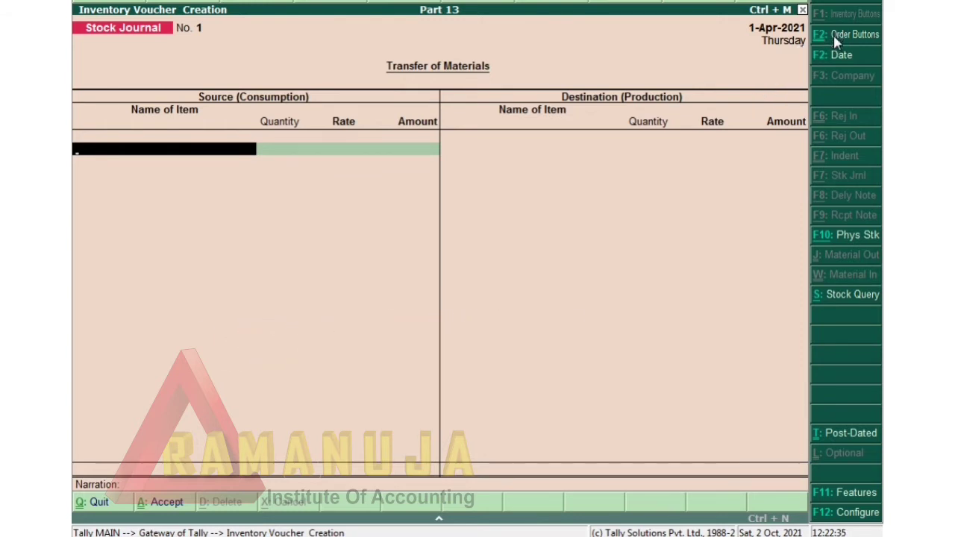
{"action": "key", "text": "ctrl+F2"}
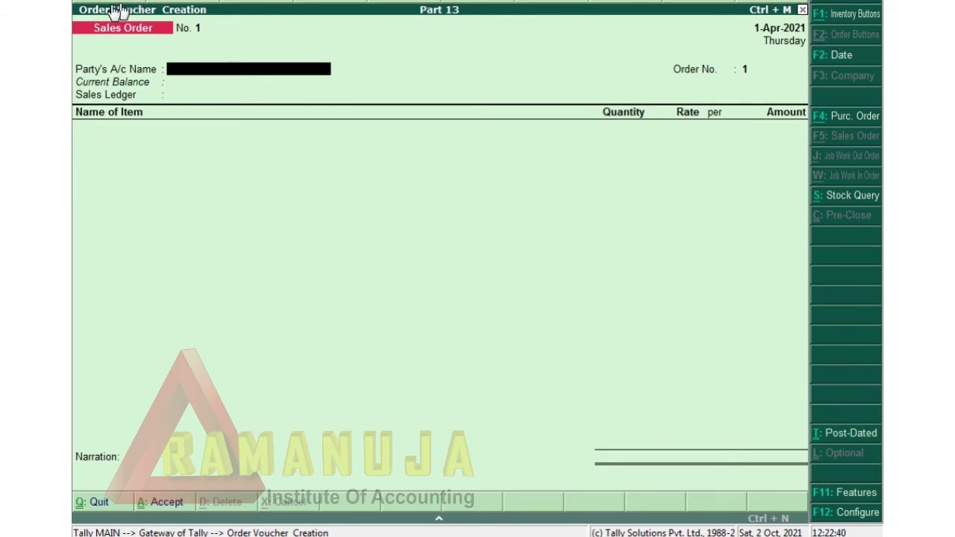
{"action": "left_click", "coordinate": [833, 6]}
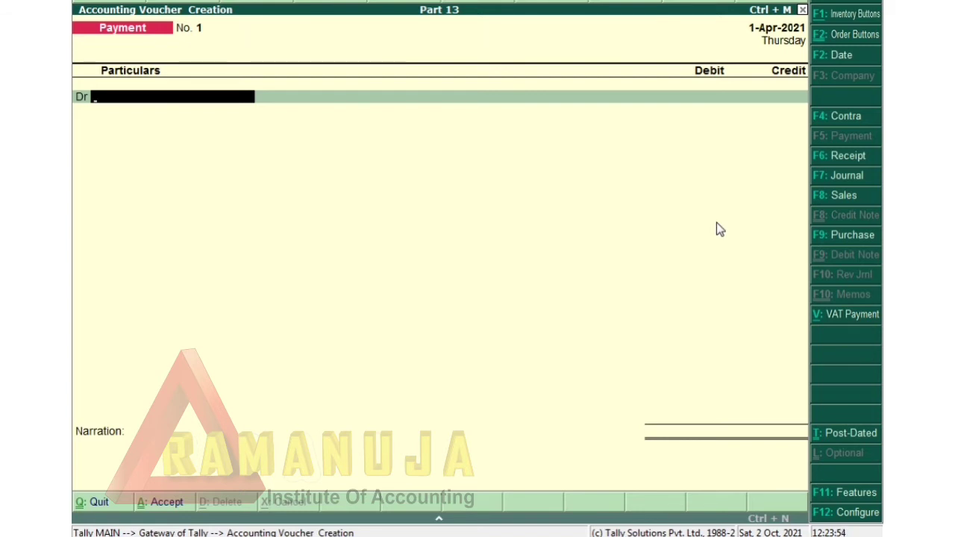
Step: Switch to the order vouchers by way of the stock journal and open a new Purchase Order voucher
{"action": "key", "text": "alt+F7"}
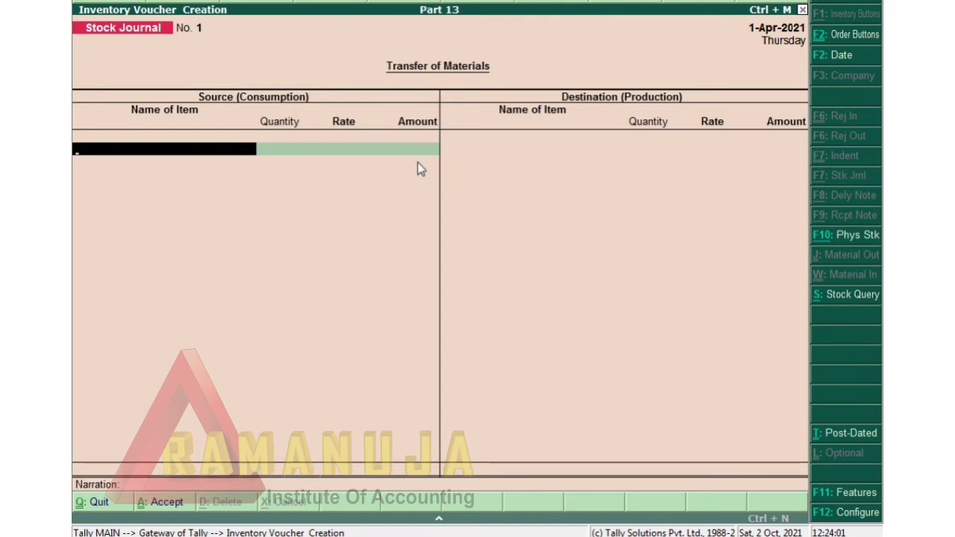
{"action": "left_click", "coordinate": [855, 35]}
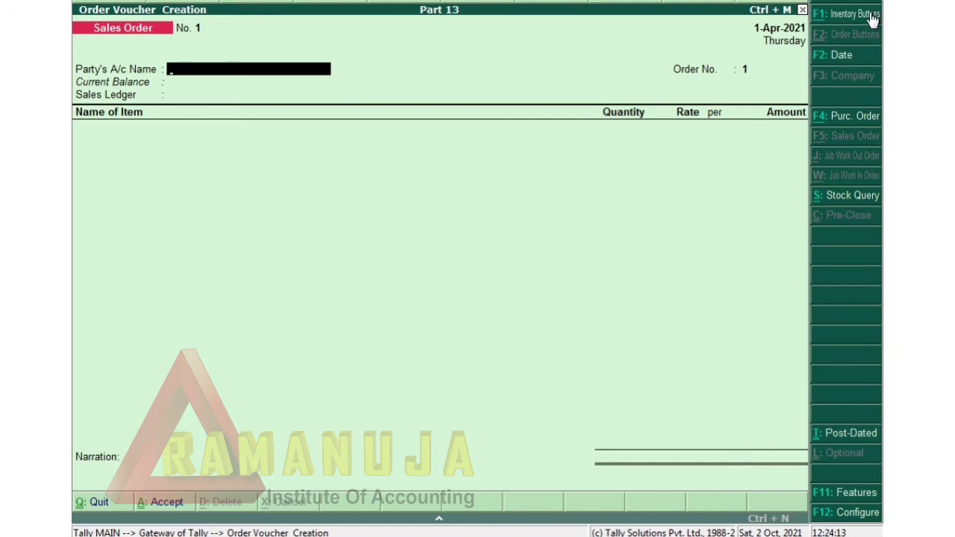
{"action": "left_click", "coordinate": [846, 121]}
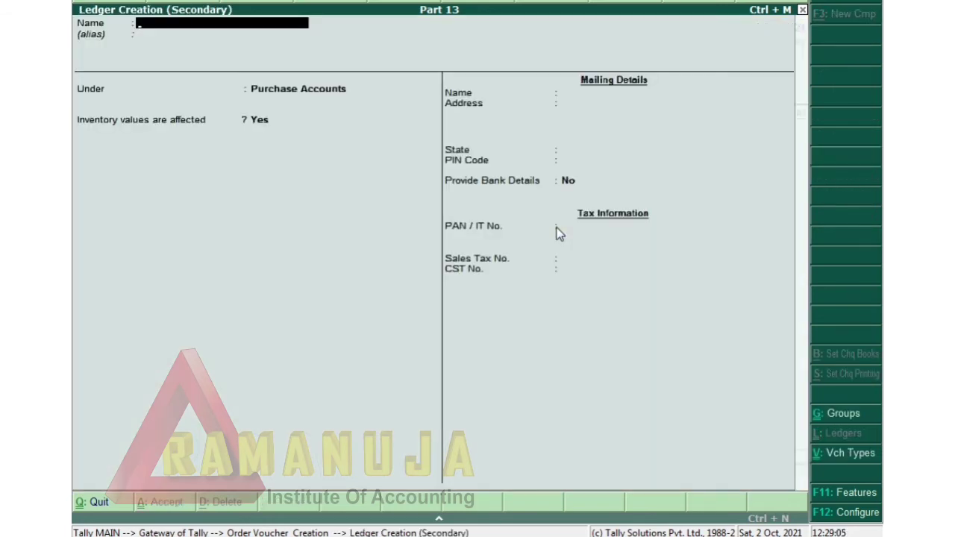
Step: Create a party ledger named Asd under Sundry Creditors with Maintain balances bill-by-bill set to Yes, and save it
{"action": "type", "text": "Asd"}
{"action": "key", "text": "Return"}
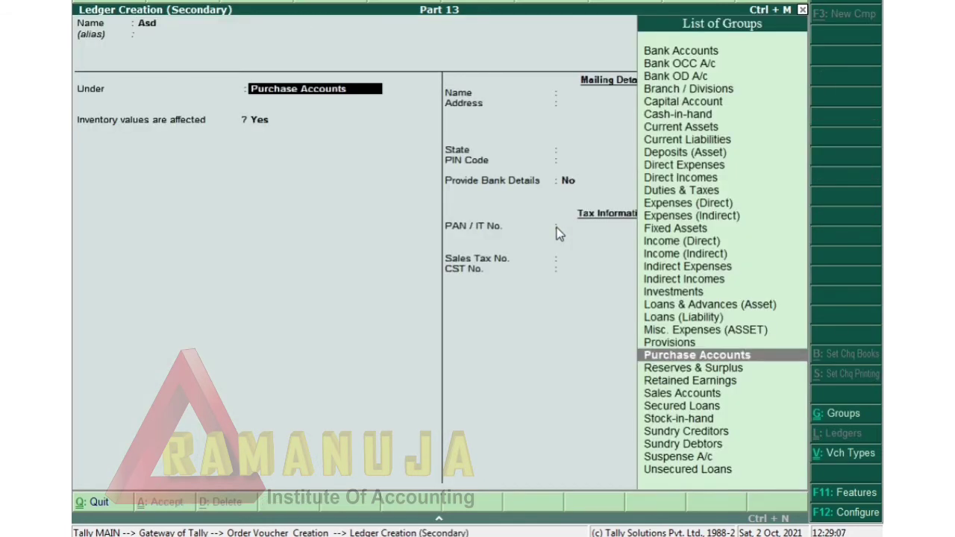
{"action": "type", "text": "Su"}
{"action": "key", "text": "Down"}
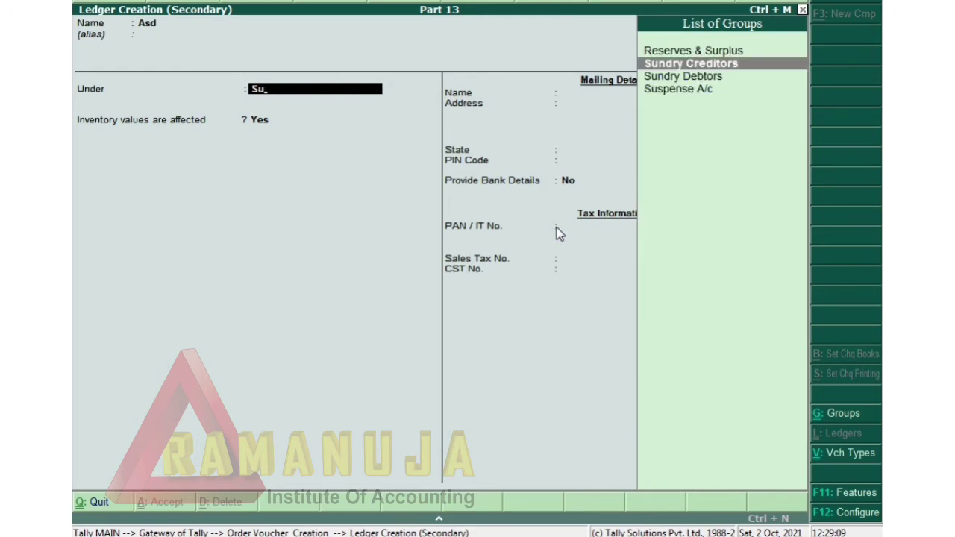
{"action": "key", "text": "Return"}
{"action": "key", "text": "y"}
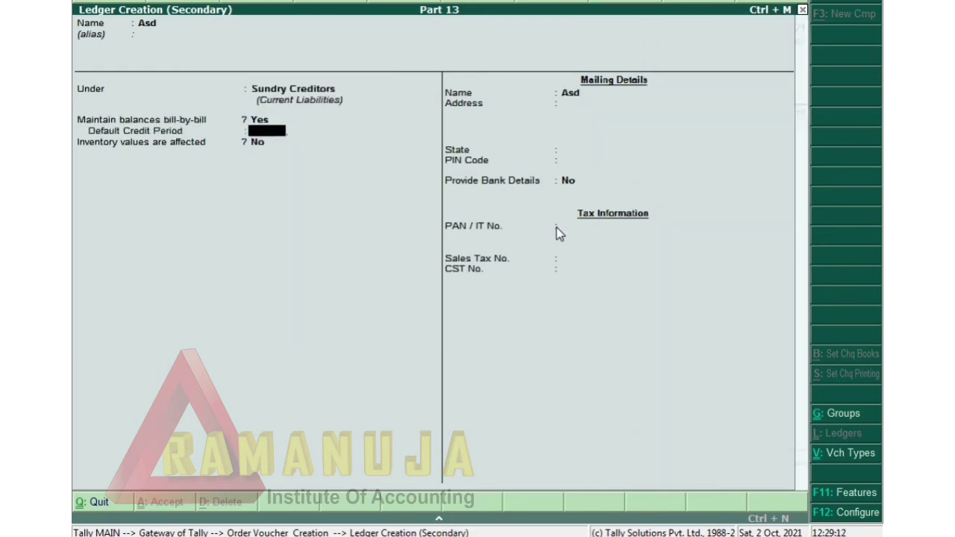
{"action": "key", "text": "Return"}
{"action": "key", "text": "ctrl+a"}
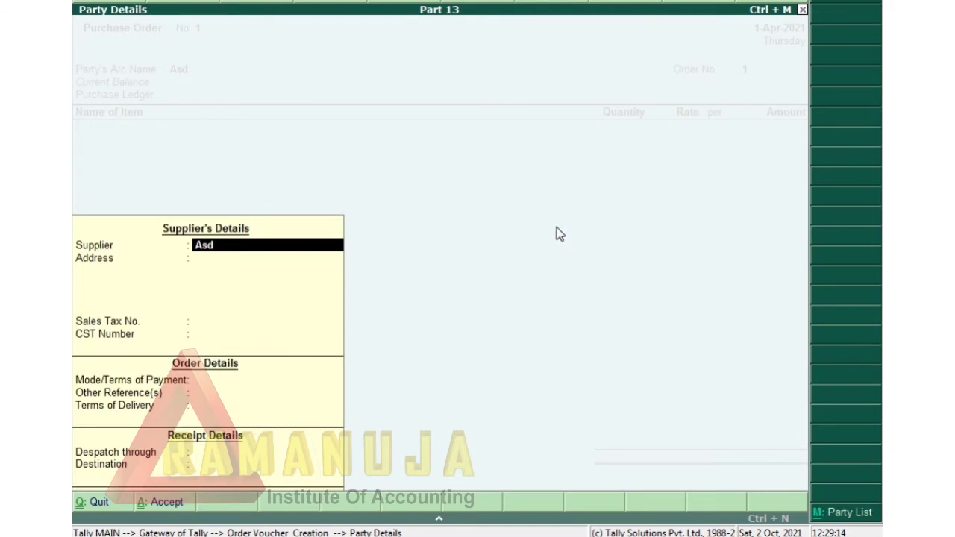
Step: Accept Asd as the supplier with the remaining party details left blank, and enter the purchase order's order number
{"action": "key", "text": "Return"}
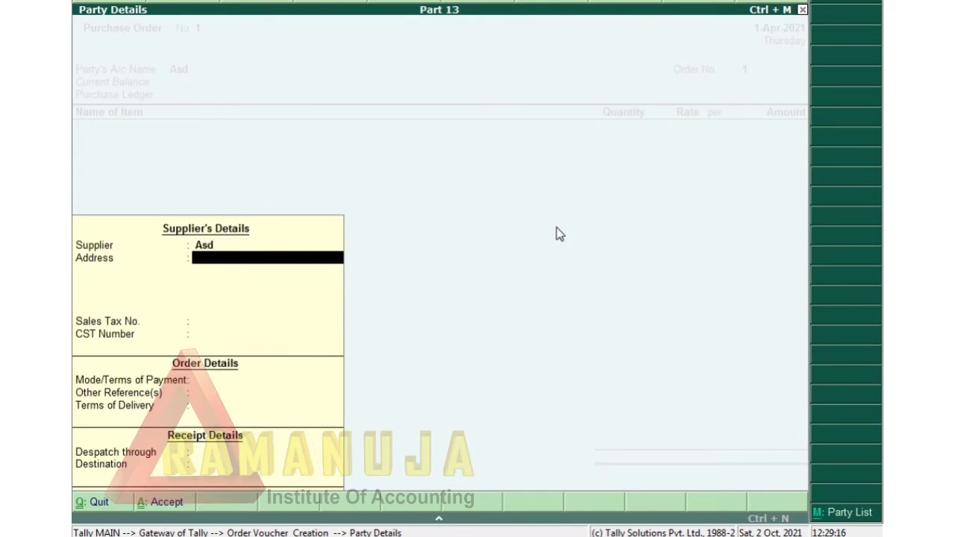
{"action": "key", "text": "Return"}
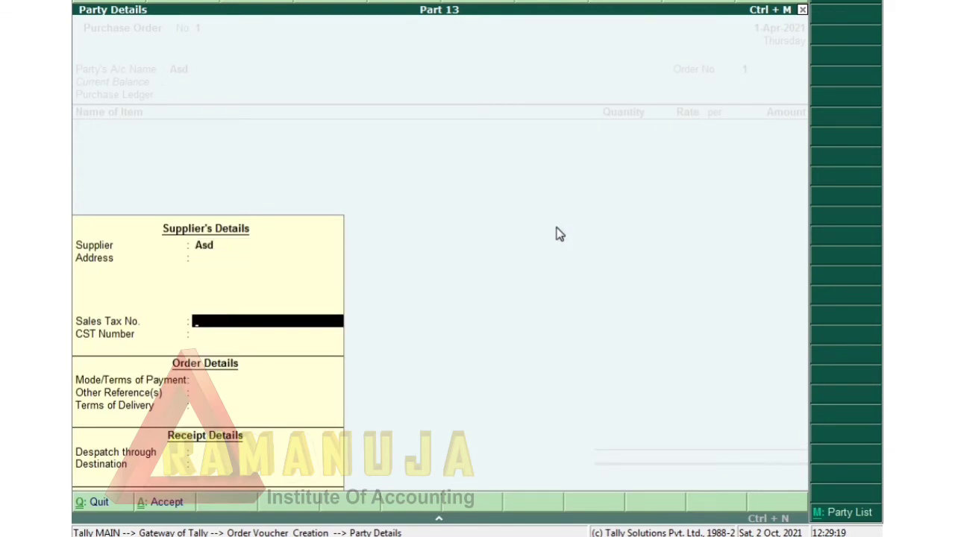
{"action": "key", "text": "Return"}
{"action": "key", "text": "Return"}
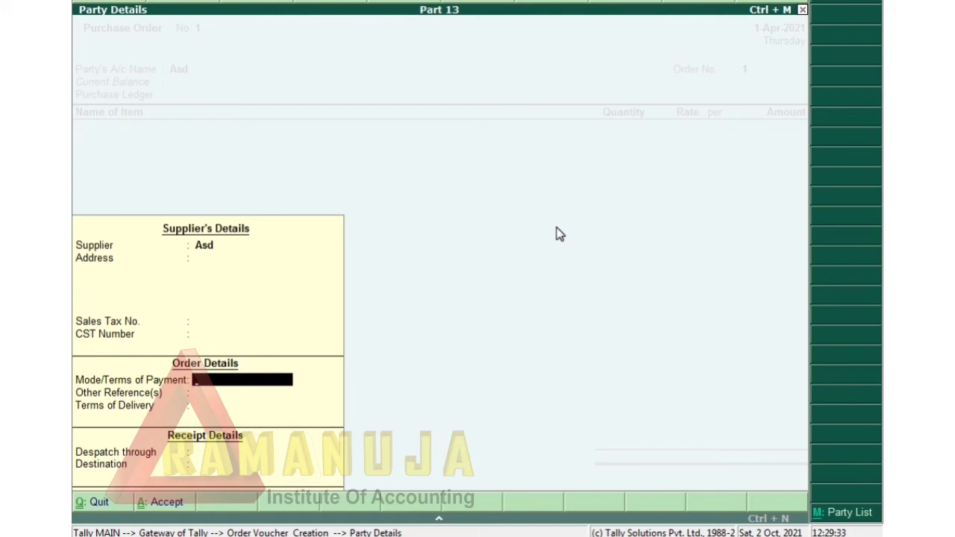
{"action": "key", "text": "Return"}
{"action": "key", "text": "Return"}
{"action": "key", "text": "Return"}
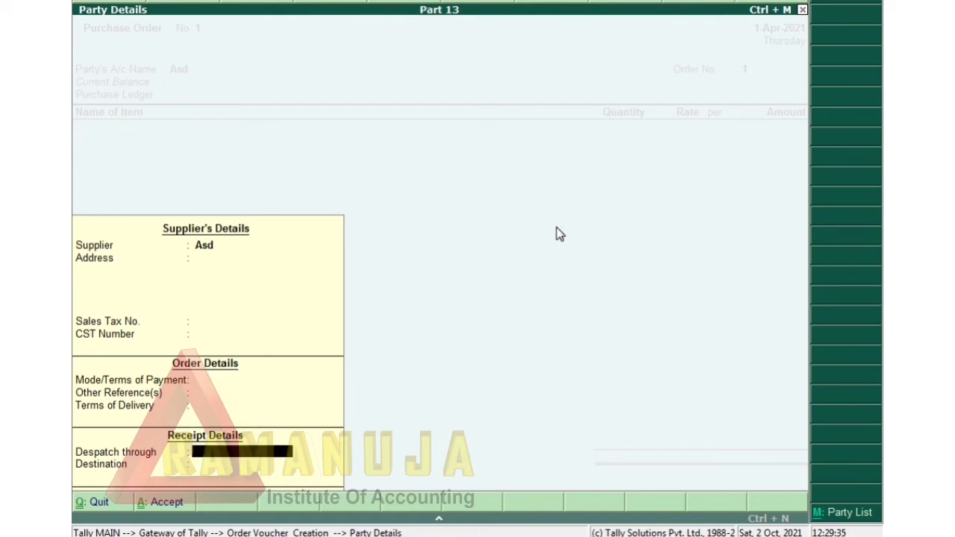
{"action": "key", "text": "Return"}
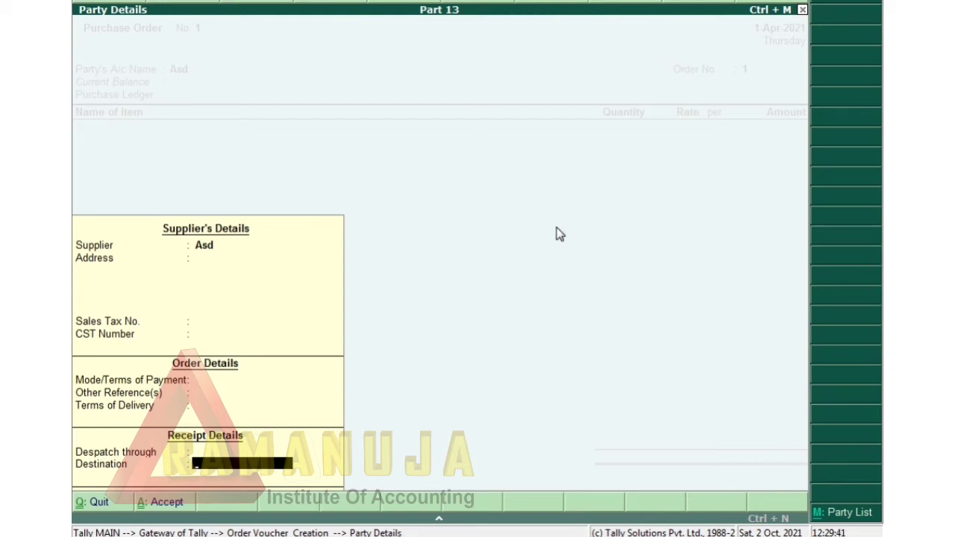
{"action": "key", "text": "Return"}
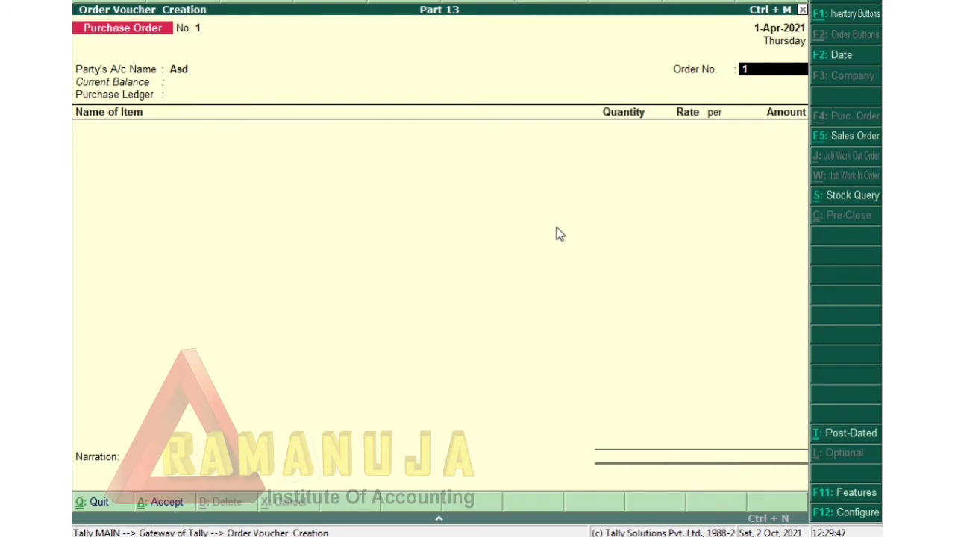
{"action": "type", "text": "657"}
{"action": "key", "text": "Return"}
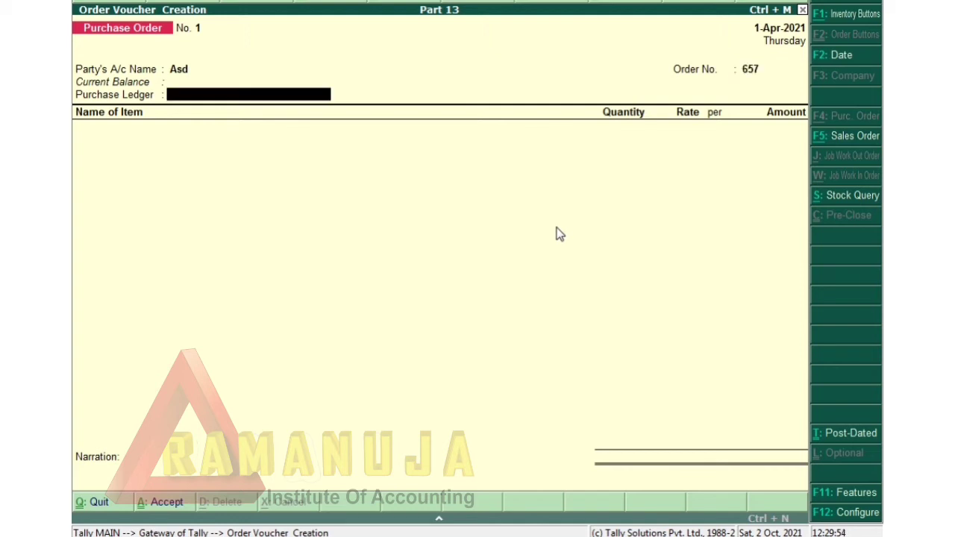
Step: Create a ledger named Purchase A/c under Purchase Accounts and use it as the order's purchase ledger
{"action": "key", "text": "alt+c"}
{"action": "type", "text": "P"}
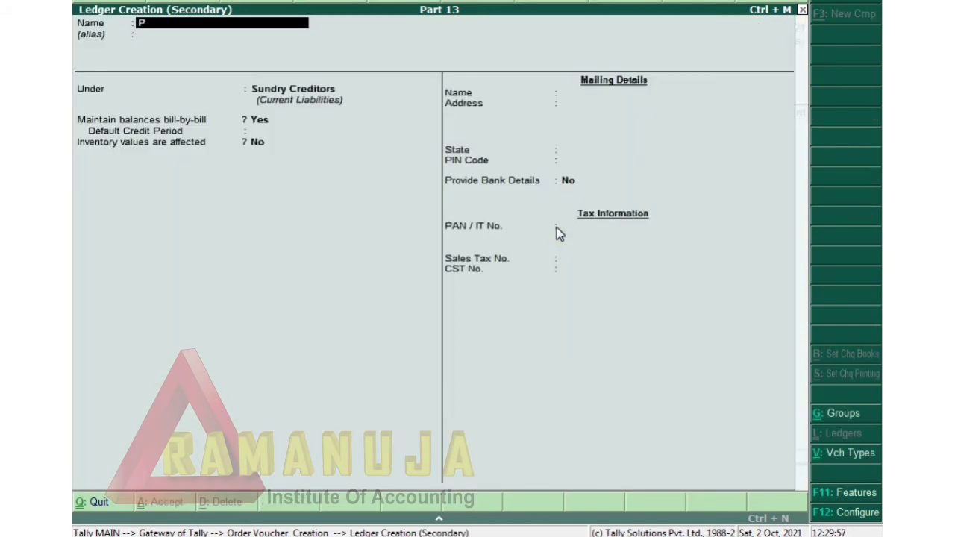
{"action": "type", "text": "urchase a/c"}
{"action": "key", "text": "Return"}
{"action": "key", "text": "Return"}
{"action": "type", "text": "P"}
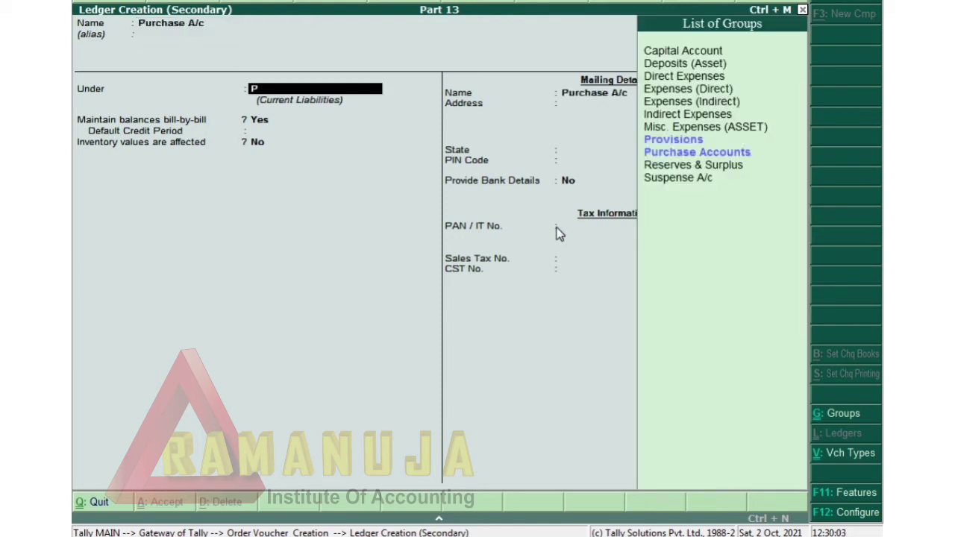
{"action": "type", "text": "u"}
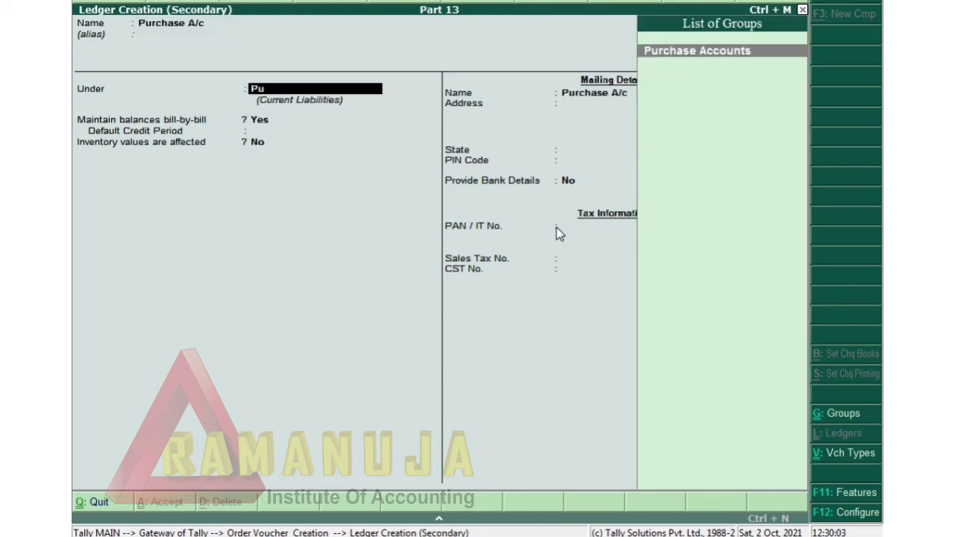
{"action": "key", "text": "Return"}
{"action": "key", "text": "Return"}
{"action": "key", "text": "Return"}
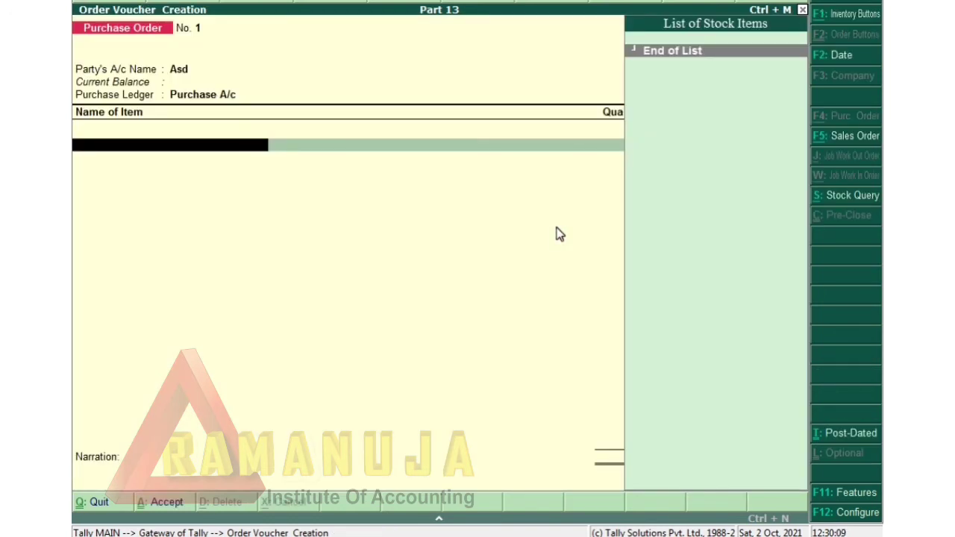
Step: Start a new stock item named T V under Primary, leaving the alias and part number blank
{"action": "key", "text": "alt+c"}
{"action": "type", "text": "T V"}
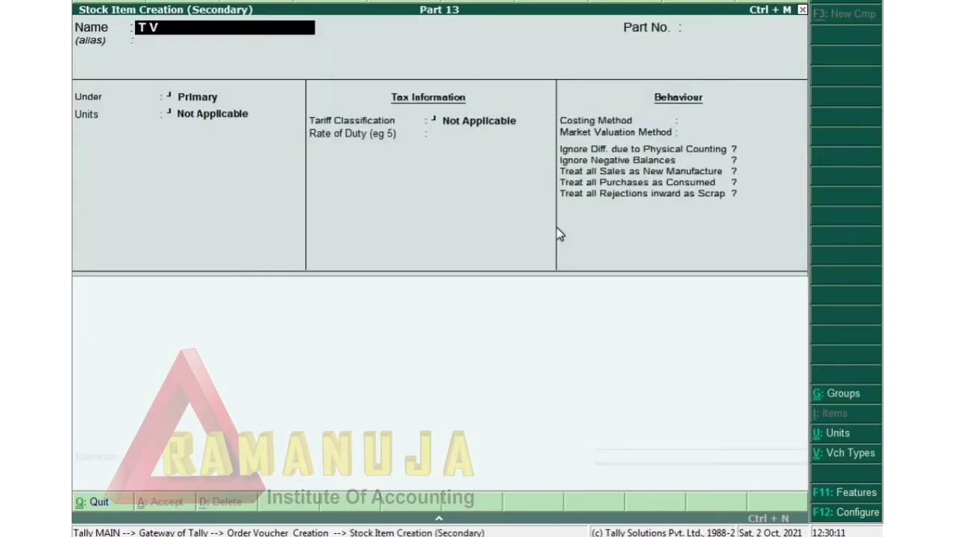
{"action": "key", "text": "Return"}
{"action": "key", "text": "Return"}
{"action": "key", "text": "Return"}
{"action": "key", "text": "Return"}
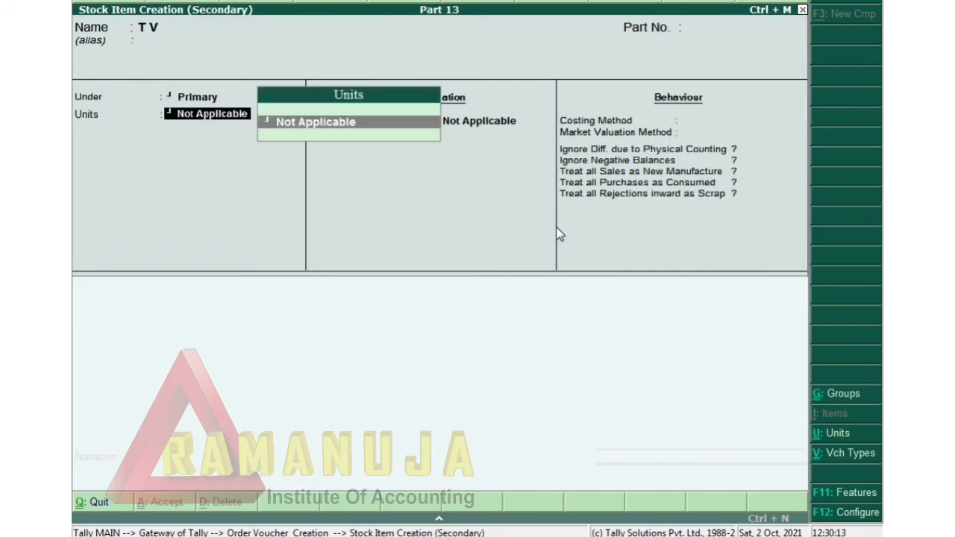
Step: Create a simple unit with the symbol nos and 0 decimal places for the T V stock item
{"action": "key", "text": "alt+c"}
{"action": "type", "text": "nos"}
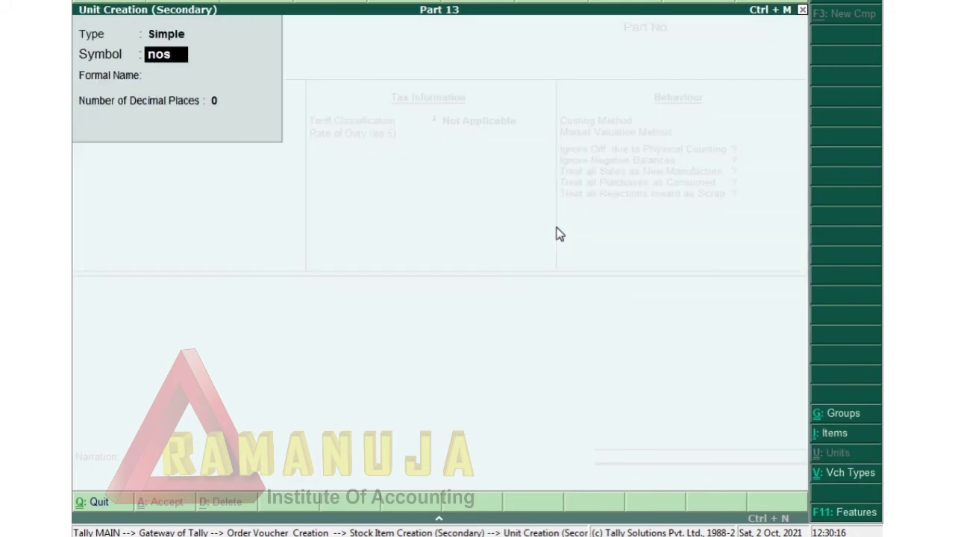
{"action": "key", "text": "Return"}
{"action": "key", "text": "Return"}
{"action": "key", "text": "Return"}
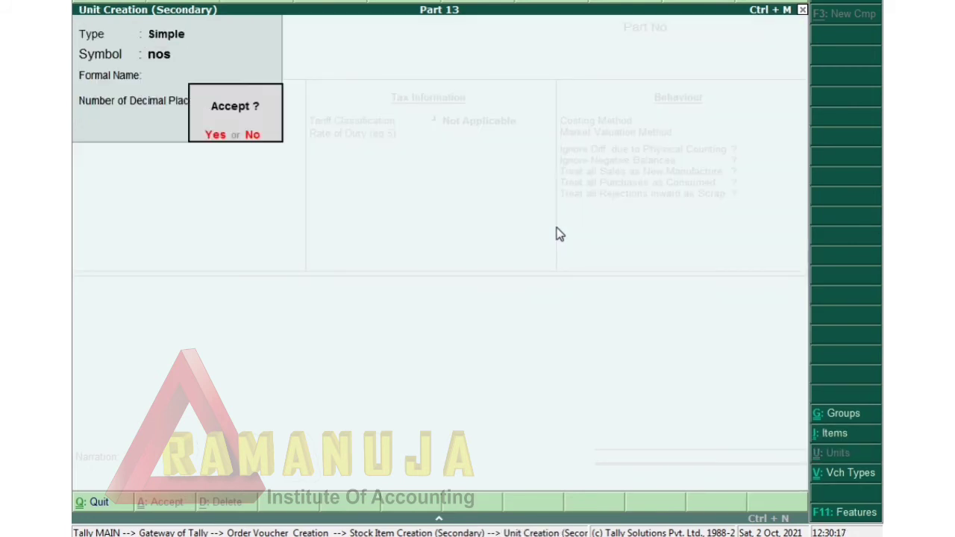
{"action": "key", "text": "Return"}
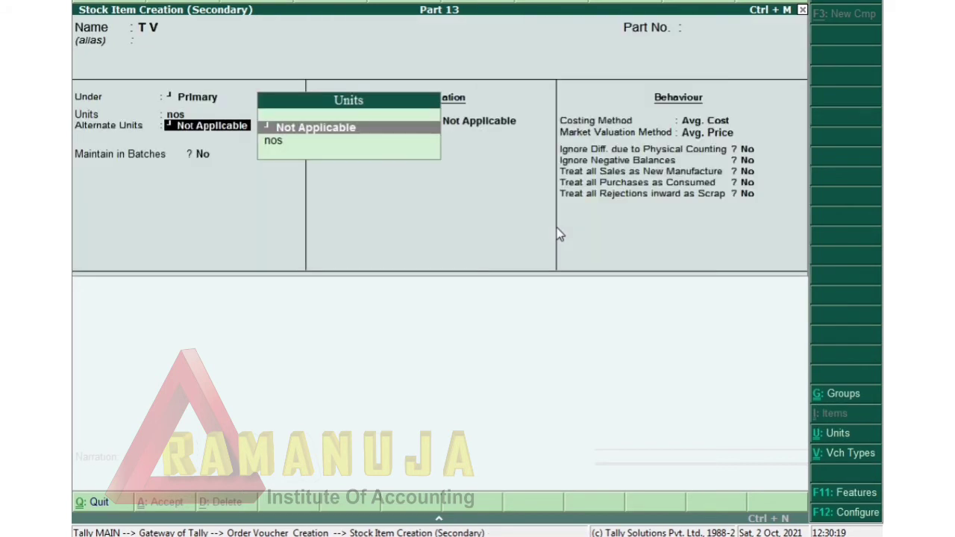
Step: Leave alternate units Not Applicable and set Maintain in Batches, Track Date of Mfg and Use expiry dates to Yes for T V
{"action": "key", "text": "Return"}
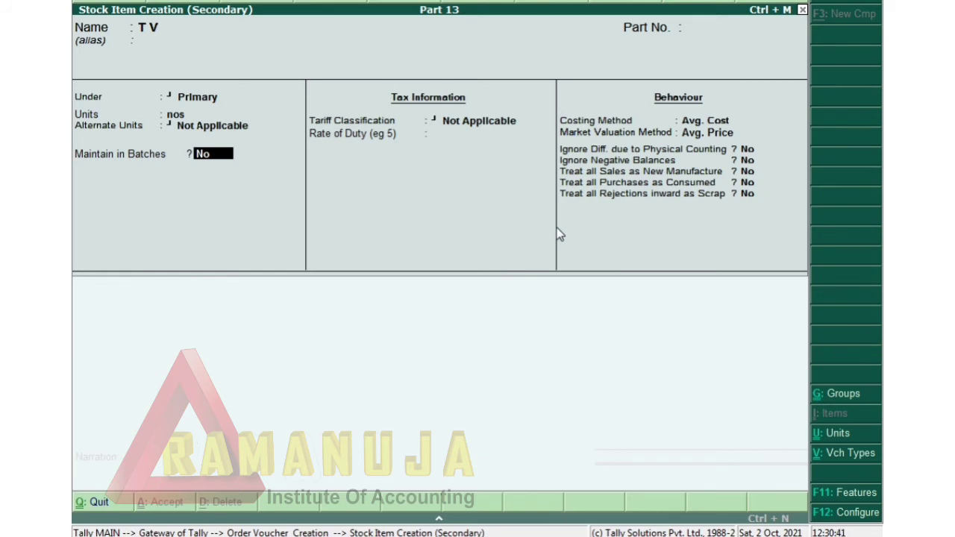
{"action": "type", "text": "y"}
{"action": "key", "text": "Return"}
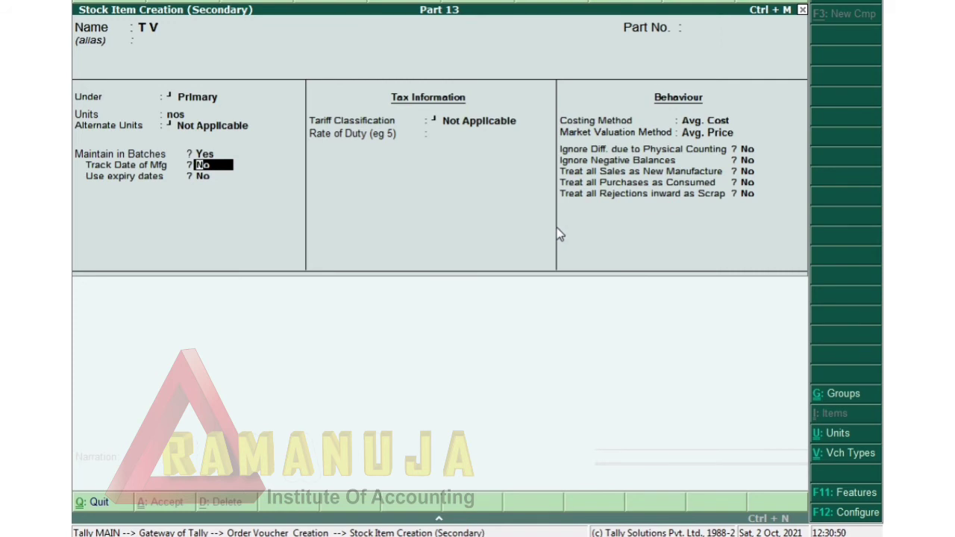
{"action": "type", "text": "y"}
{"action": "key", "text": "Return"}
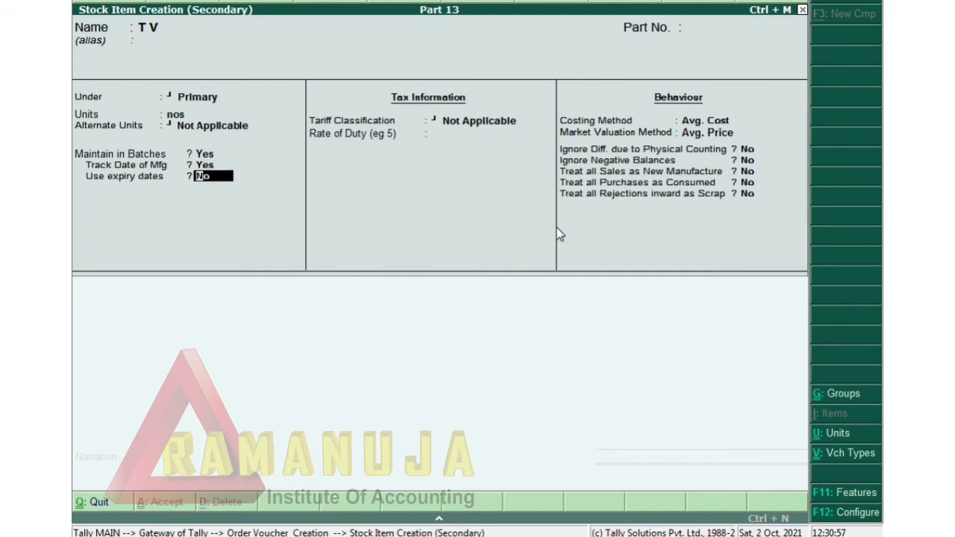
{"action": "type", "text": "y"}
{"action": "key", "text": "Return"}
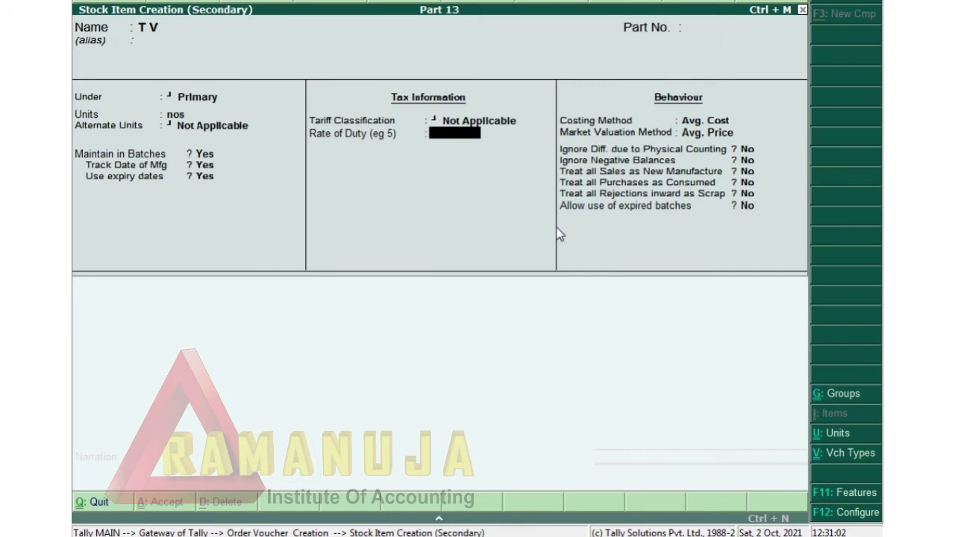
Step: Save the T V stock item with default duty and behaviour settings, and keep 1-Apr-2021 as the allocation due date
{"action": "key", "text": "Return"}
{"action": "key", "text": "Return"}
{"action": "key", "text": "Return"}
{"action": "key", "text": "Return"}
{"action": "key", "text": "Return"}
{"action": "key", "text": "Return"}
{"action": "key", "text": "Return"}
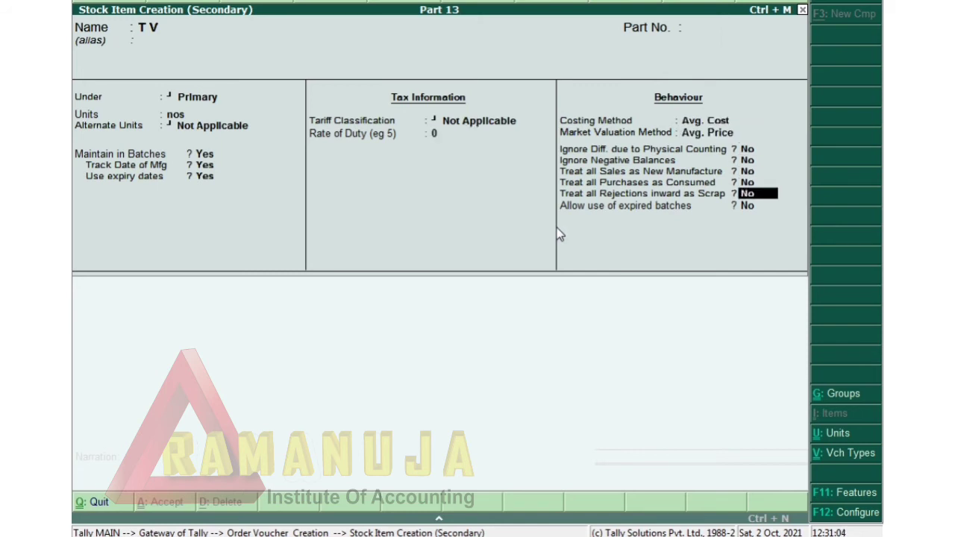
{"action": "key", "text": "Return"}
{"action": "key", "text": "Return"}
{"action": "key", "text": "Return"}
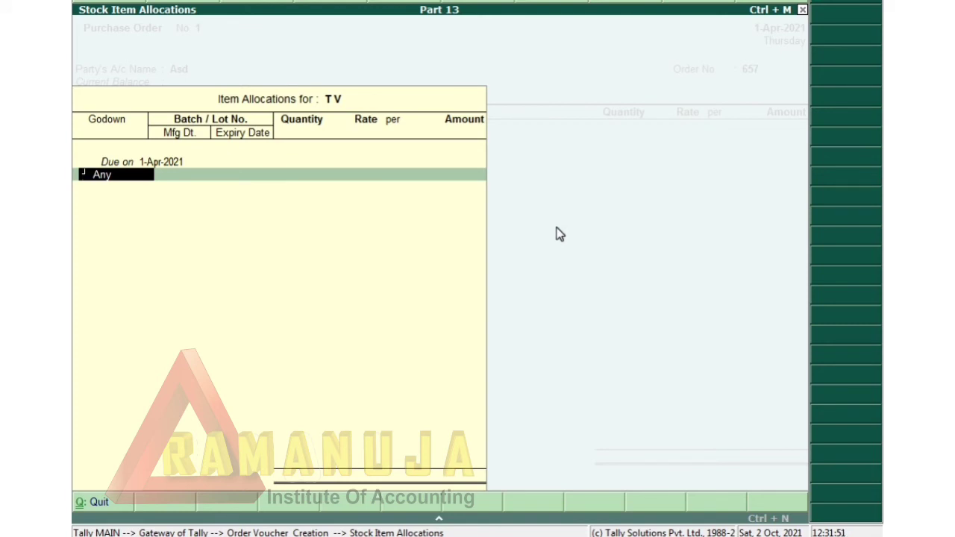
Step: Create a godown named G D 1 under Primary and use it for the T V allocation
{"action": "key", "text": "alt+c"}
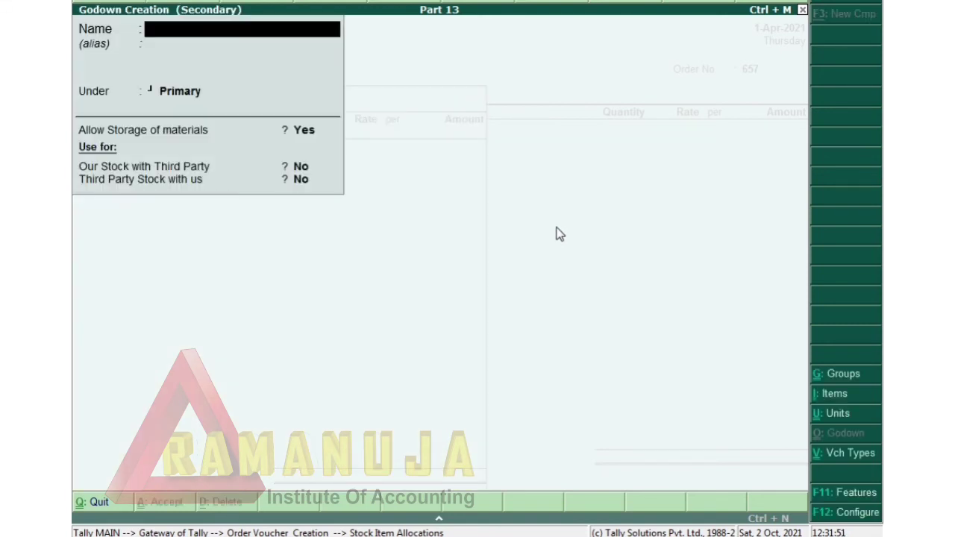
{"action": "type", "text": "G"}
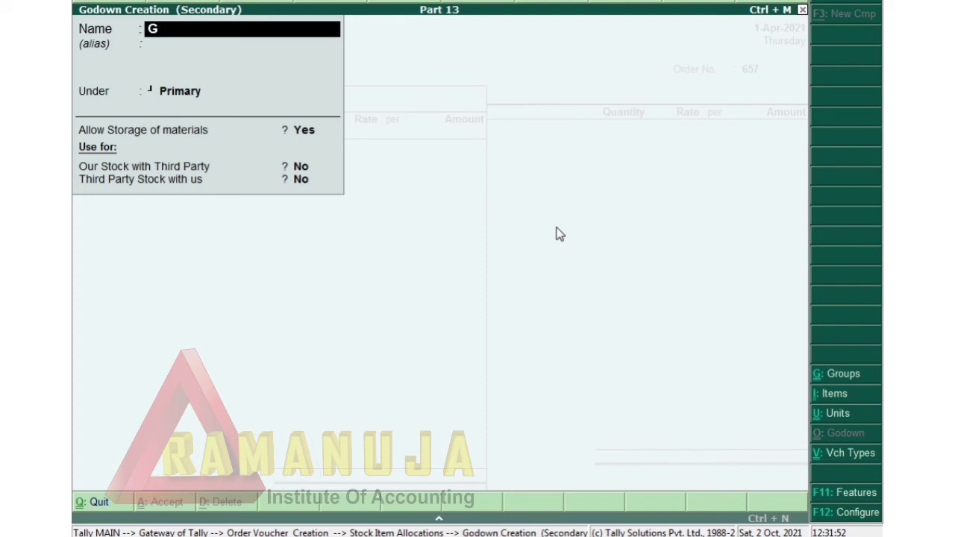
{"action": "type", "text": " d 1"}
{"action": "key", "text": "Return"}
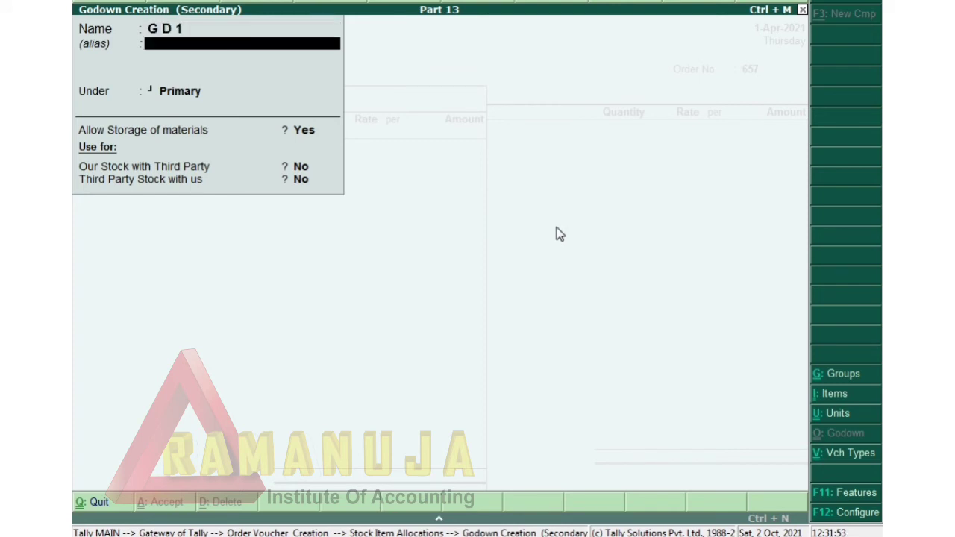
{"action": "key", "text": "Return"}
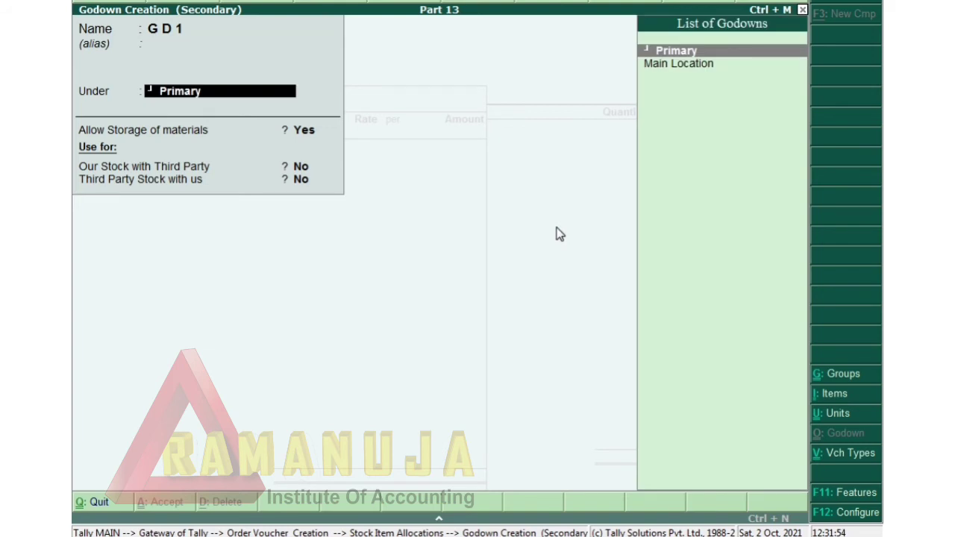
{"action": "key", "text": "ctrl+a"}
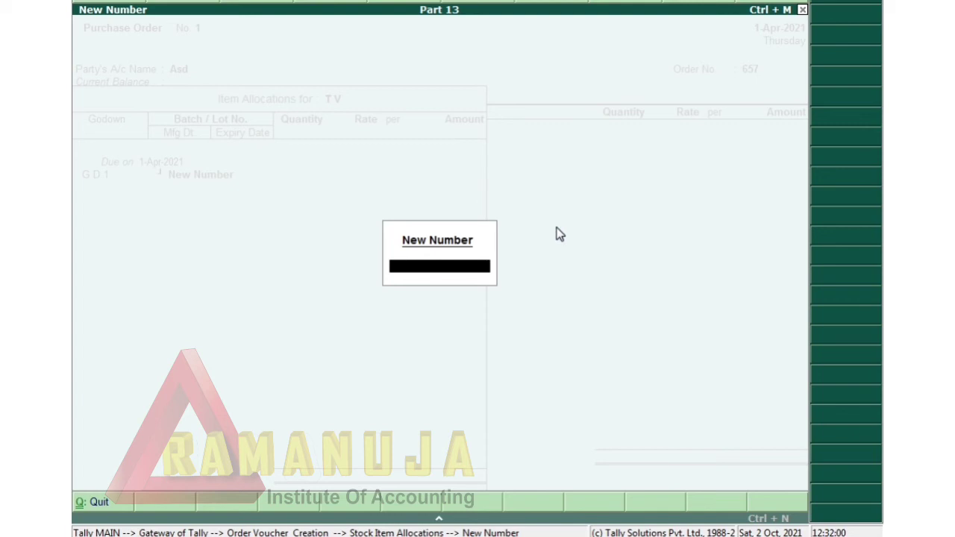
Step: Allocate batch Ad12 with 100 nos at a rate of 20,000, manufacturing date Jan-2021 and expiry date 31-Mar-2022
{"action": "type", "text": "Ad12"}
{"action": "key", "text": "Return"}
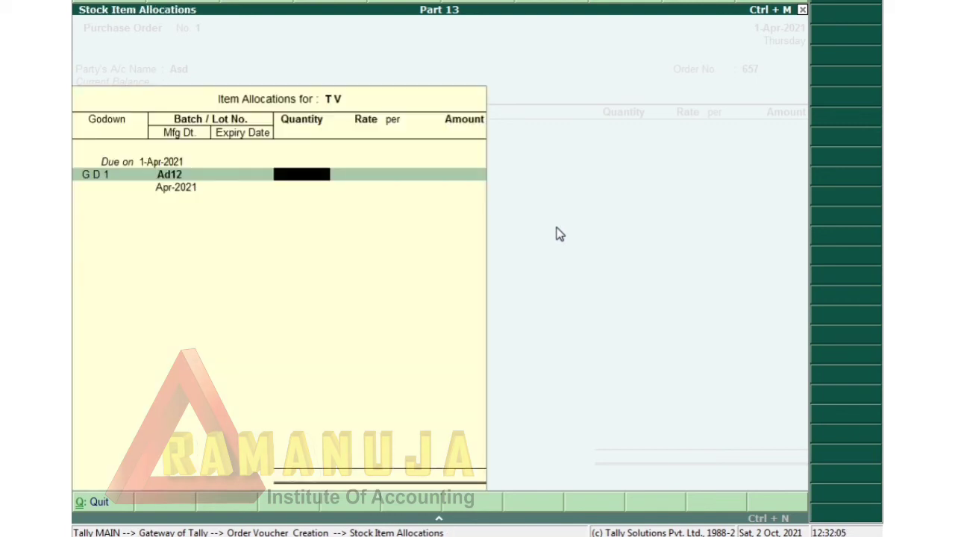
{"action": "type", "text": "100"}
{"action": "key", "text": "Return"}
{"action": "type", "text": "20000"}
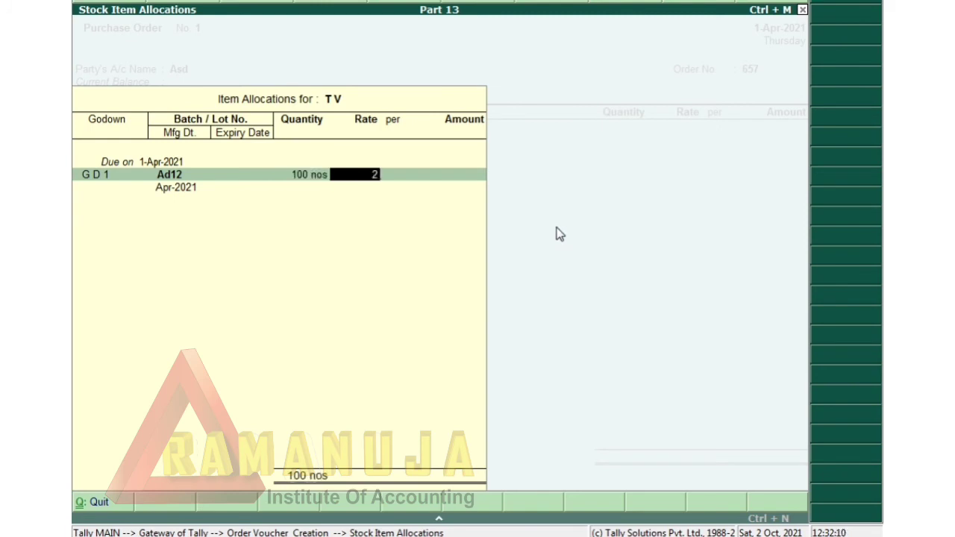
{"action": "key", "text": "Return"}
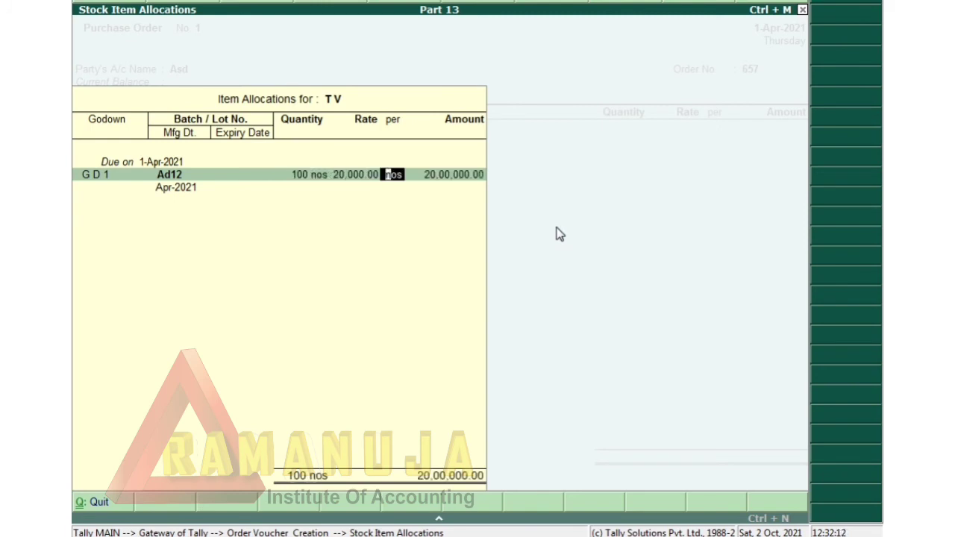
{"action": "key", "text": "Return"}
{"action": "key", "text": "Return"}
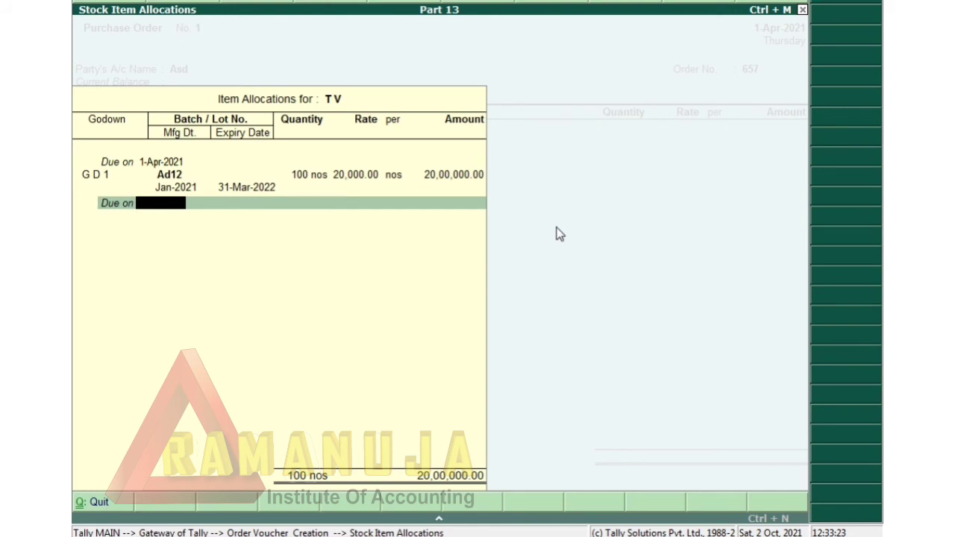
{"action": "key", "text": "Return"}
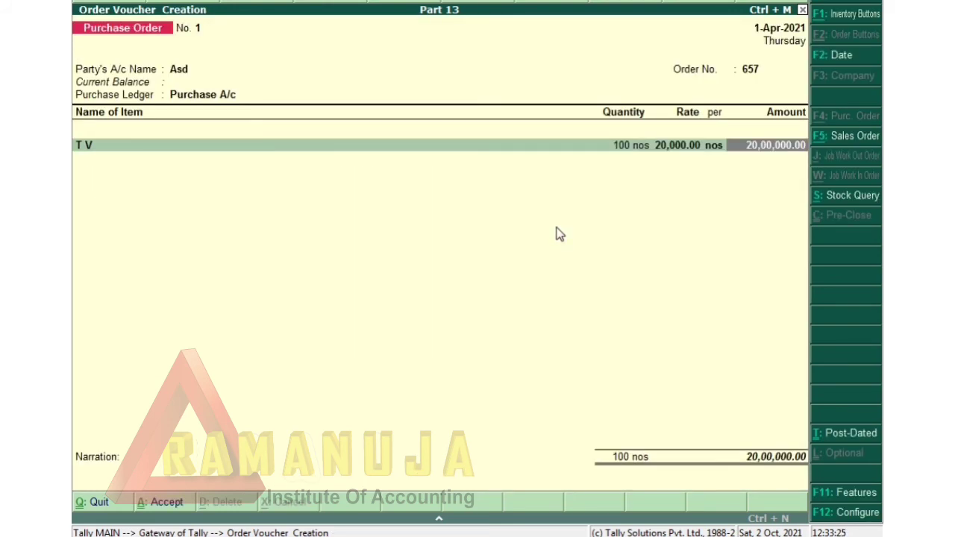
Step: End the item list after T V and accept the purchase order without a narration
{"action": "key", "text": "Return"}
{"action": "key", "text": "Return"}
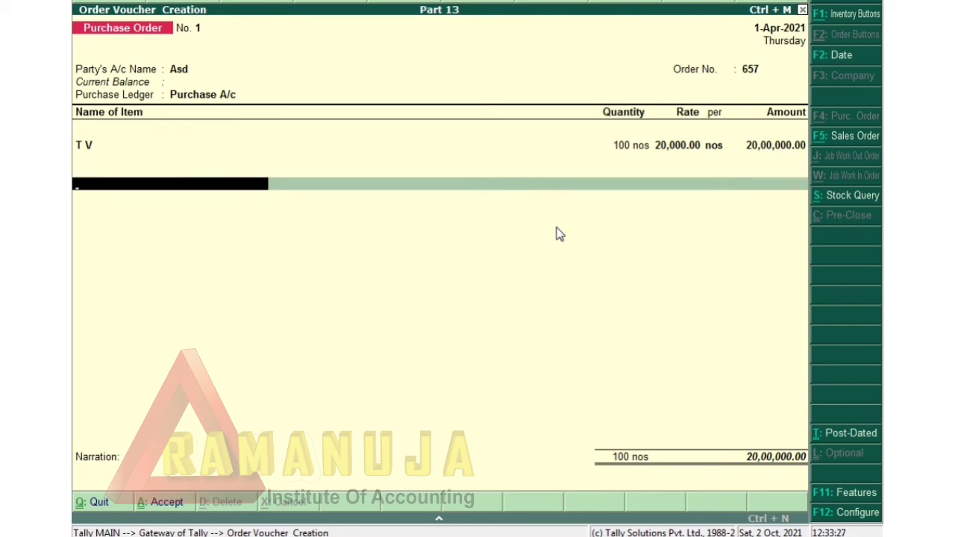
{"action": "key", "text": "Return"}
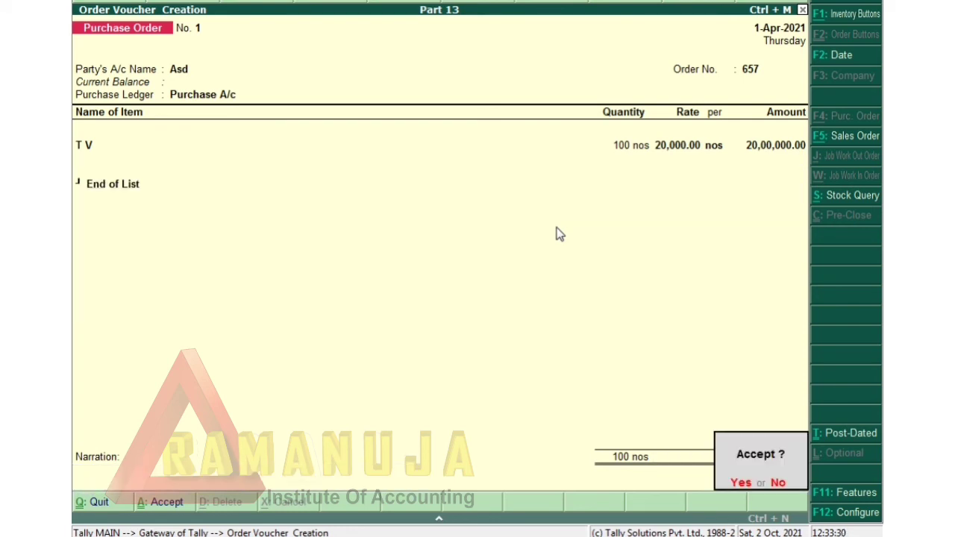
{"action": "key", "text": "y"}
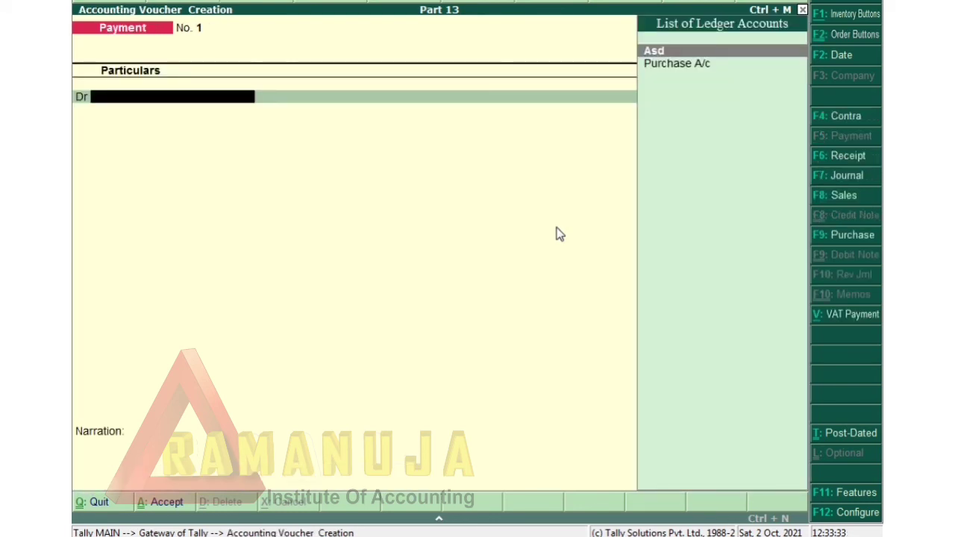
Step: Start a purchase voucher with supplier invoice number 1234, dated 1-Apr-2021, and party account Asd
{"action": "left_click", "coordinate": [856, 237]}
{"action": "type", "text": "1234"}
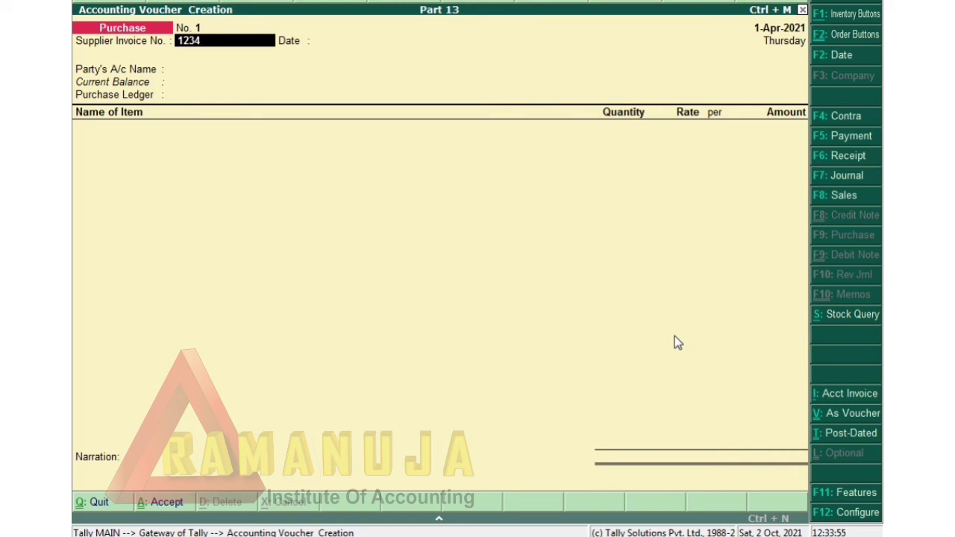
{"action": "key", "text": "Return"}
{"action": "key", "text": "Return"}
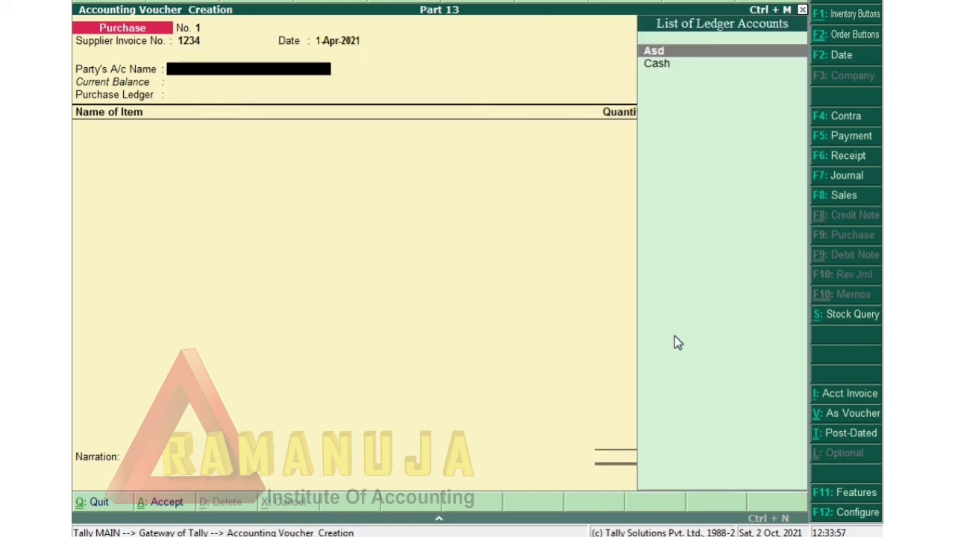
{"action": "key", "text": "Return"}
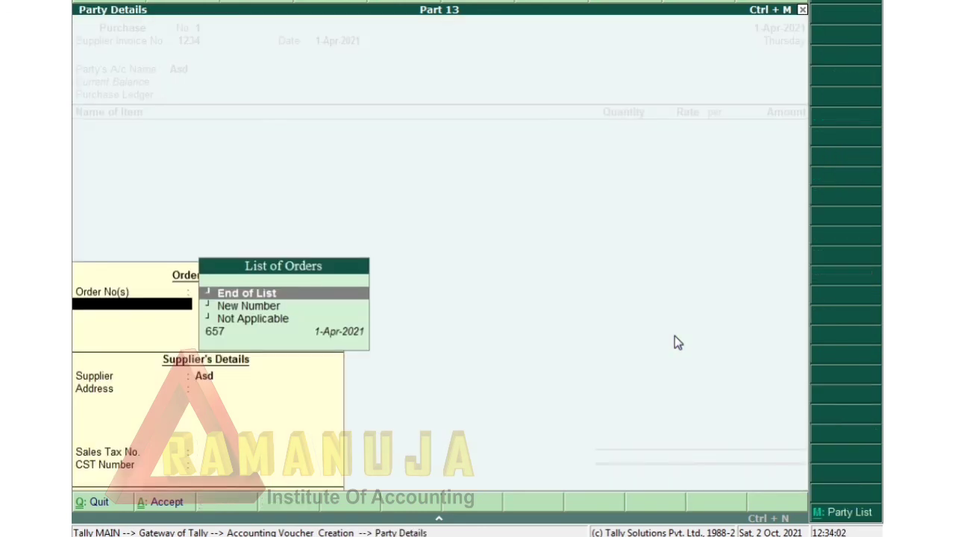
Step: Link the purchase to Asd's existing order dated 1-Apr-2021 and accept the supplier's details with the address left blank
{"action": "key", "text": "Down"}
{"action": "key", "text": "Down"}
{"action": "key", "text": "Down"}
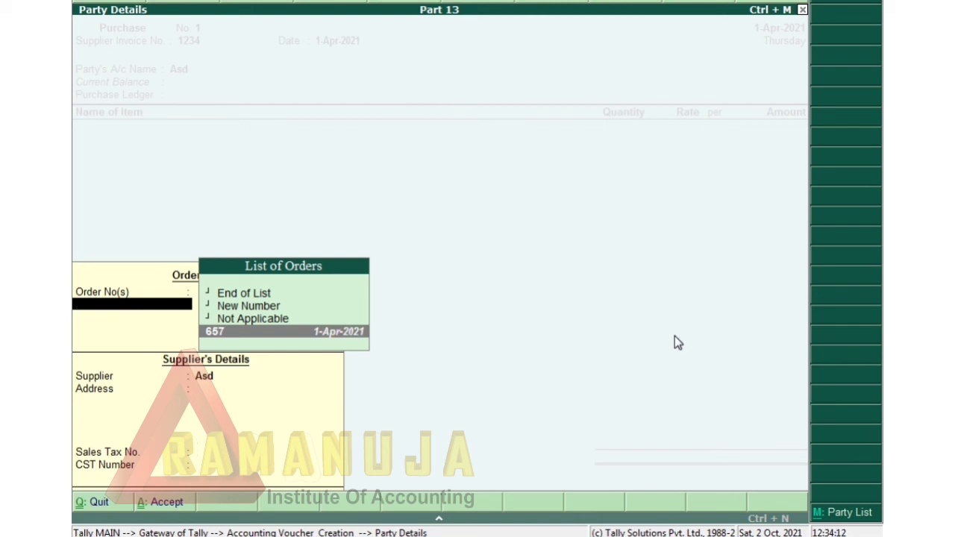
{"action": "key", "text": "Return"}
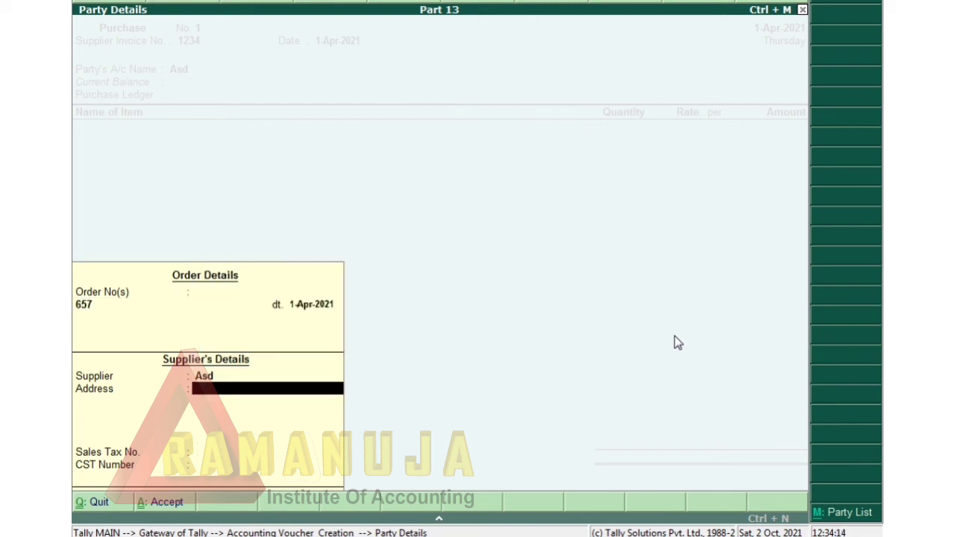
{"action": "key", "text": "Return"}
{"action": "key", "text": "Return"}
{"action": "key", "text": "Return"}
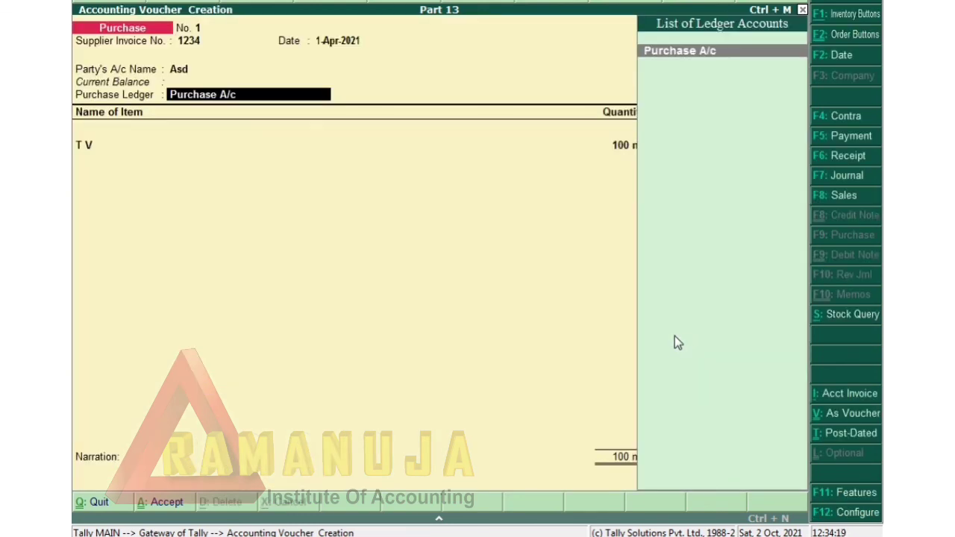
Step: Use Purchase A/c as the purchase ledger and accept the T V allocation of 100 nos at 20,000 in godown G D 1, batch Ad12
{"action": "key", "text": "Return"}
{"action": "key", "text": "Return"}
{"action": "key", "text": "Return"}
{"action": "key", "text": "Return"}
{"action": "key", "text": "Return"}
{"action": "key", "text": "Return"}
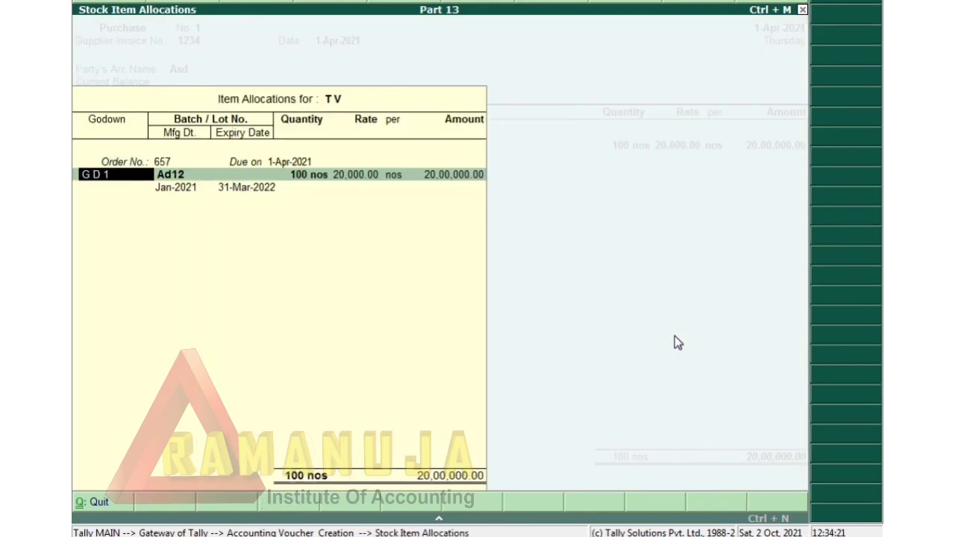
{"action": "key", "text": "Return"}
{"action": "key", "text": "Return"}
{"action": "key", "text": "Return"}
{"action": "key", "text": "Return"}
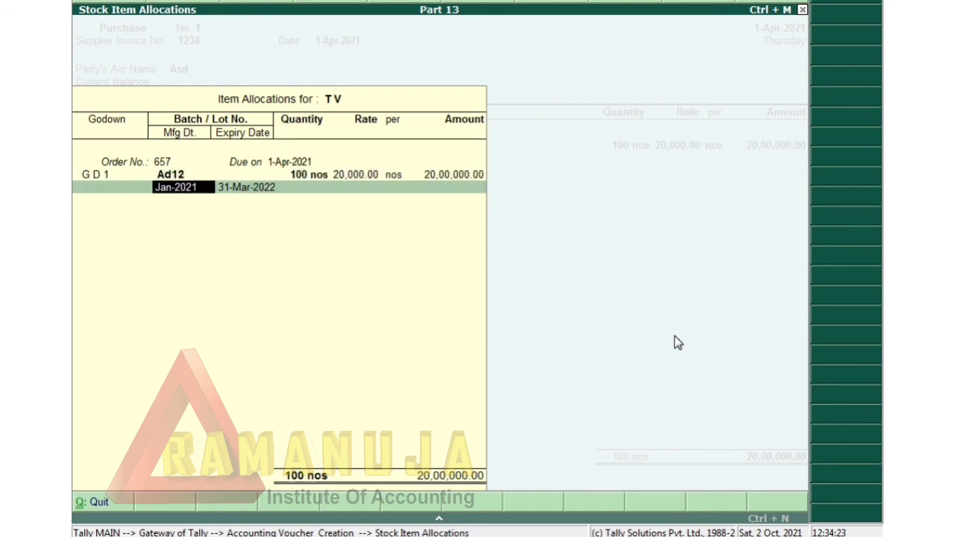
{"action": "key", "text": "Return"}
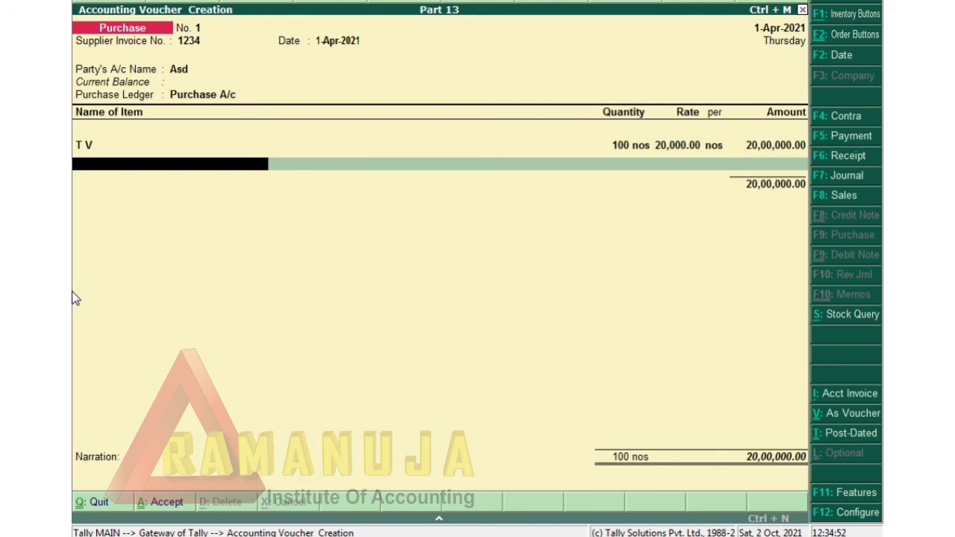
Step: Record the bill as New Ref 1234 with 10 credit days and save the purchase voucher without a narration
{"action": "key", "text": "Return"}
{"action": "key", "text": "Return"}
{"action": "key", "text": "Return"}
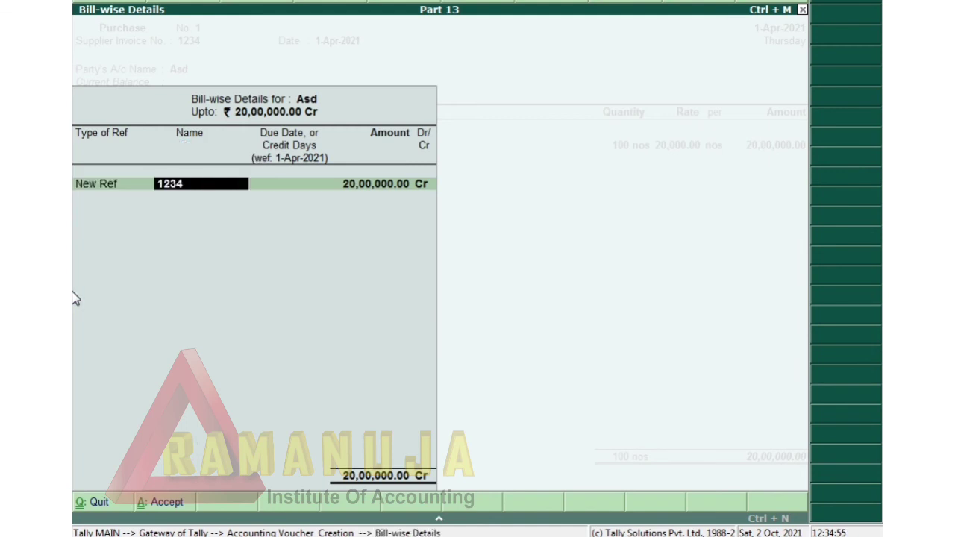
{"action": "key", "text": "Return"}
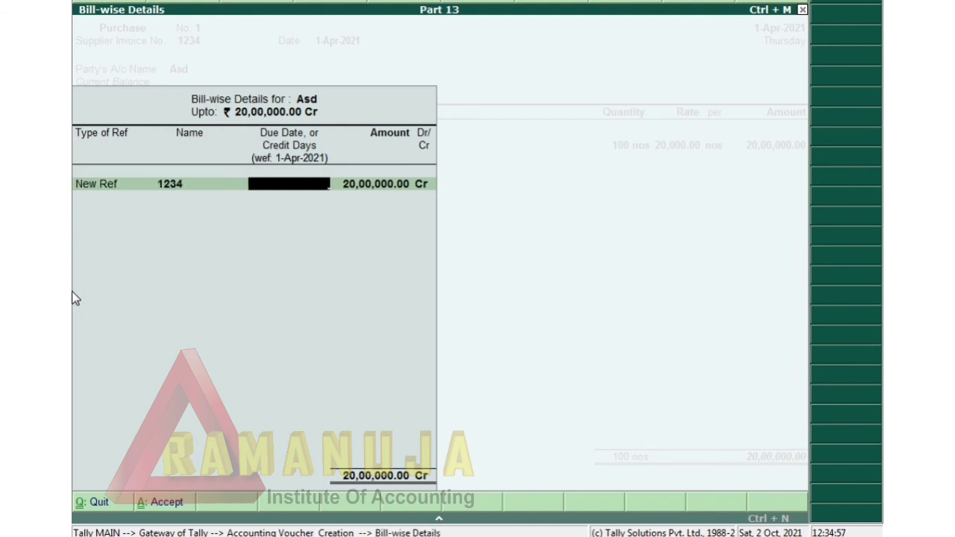
{"action": "type", "text": "10"}
{"action": "key", "text": "Return"}
{"action": "key", "text": "Return"}
{"action": "key", "text": "Return"}
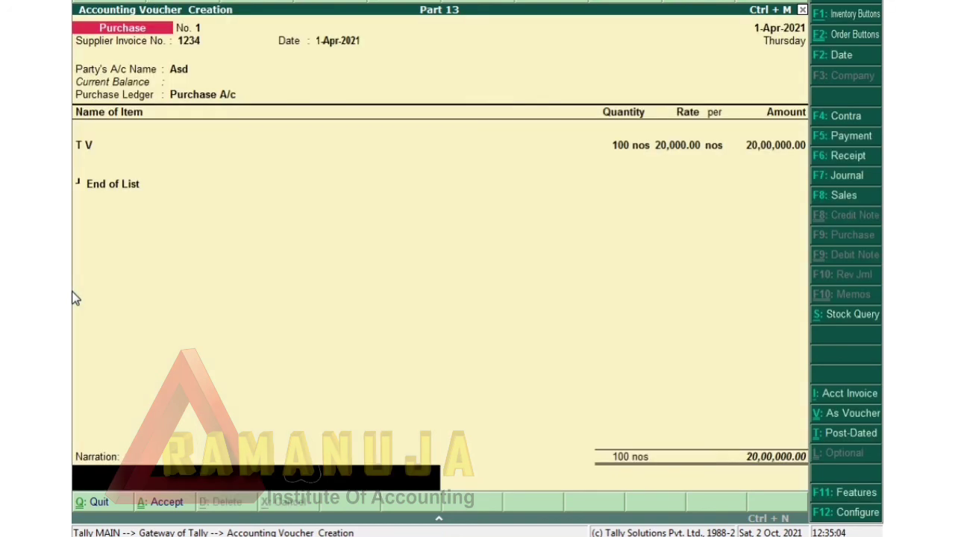
{"action": "key", "text": "Return"}
{"action": "key", "text": "Return"}
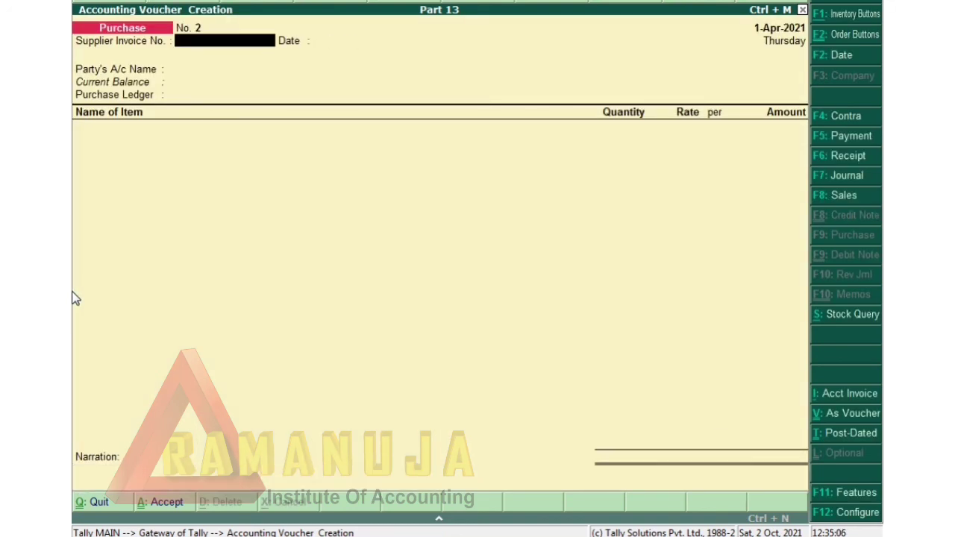